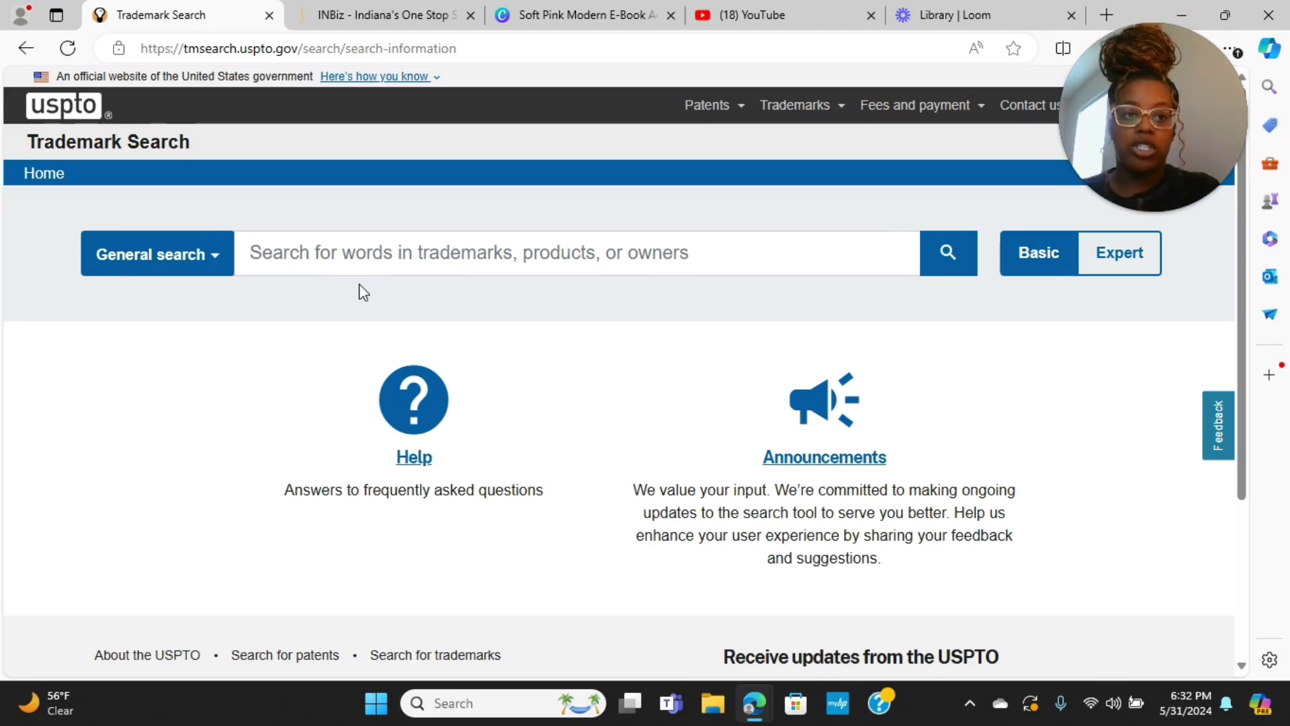
Run a General trademark search for 'princess unique global' and scroll through the 10,634 results
text(prin)
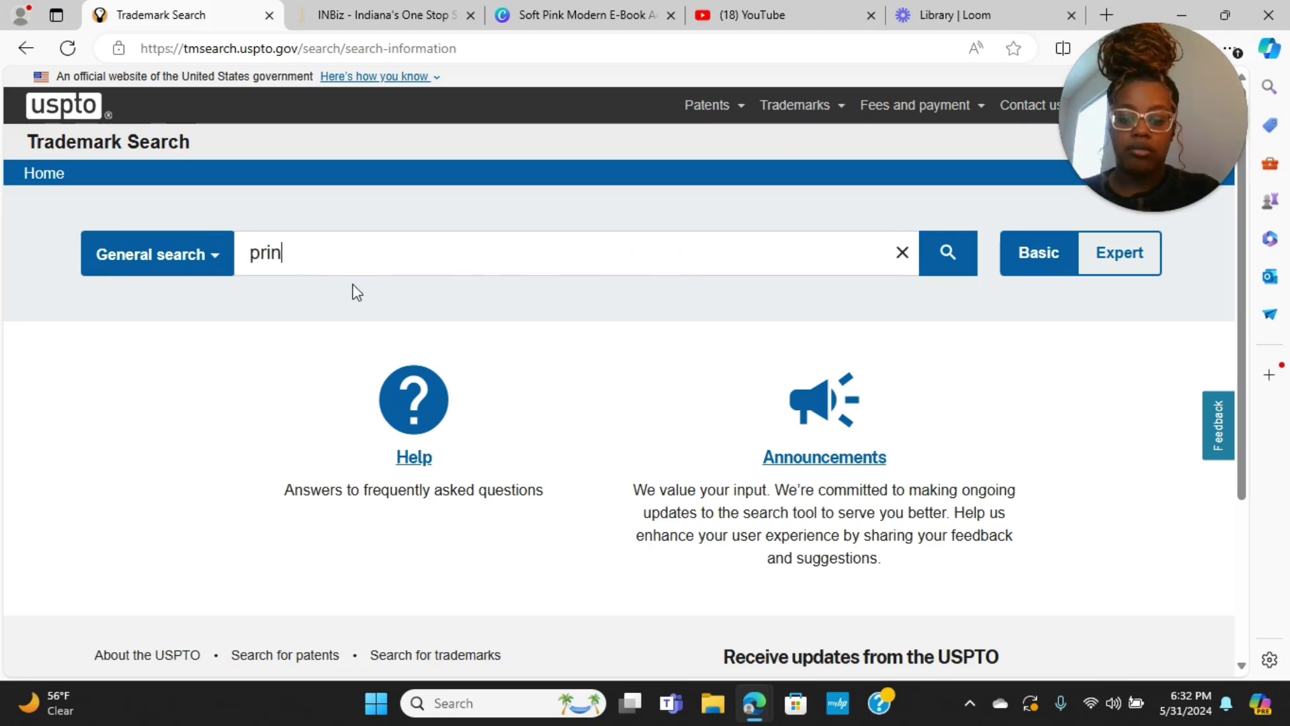
text(cess unique )
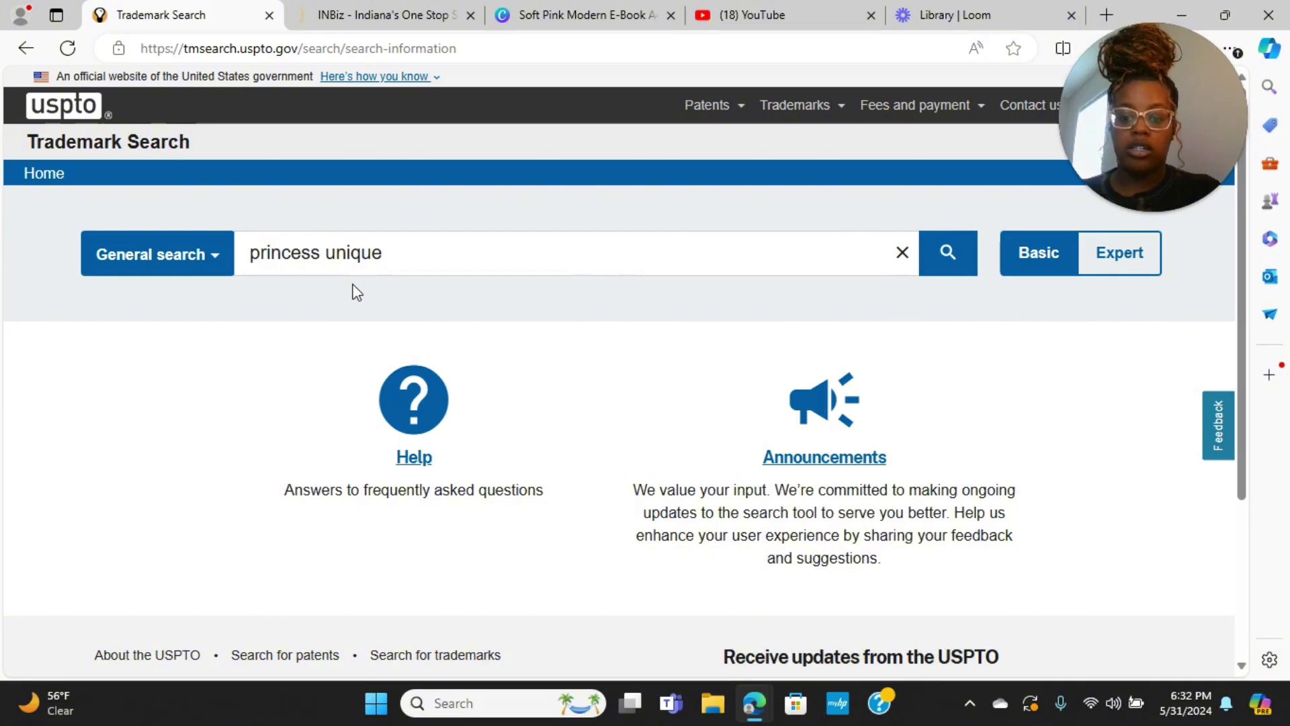
text(global)
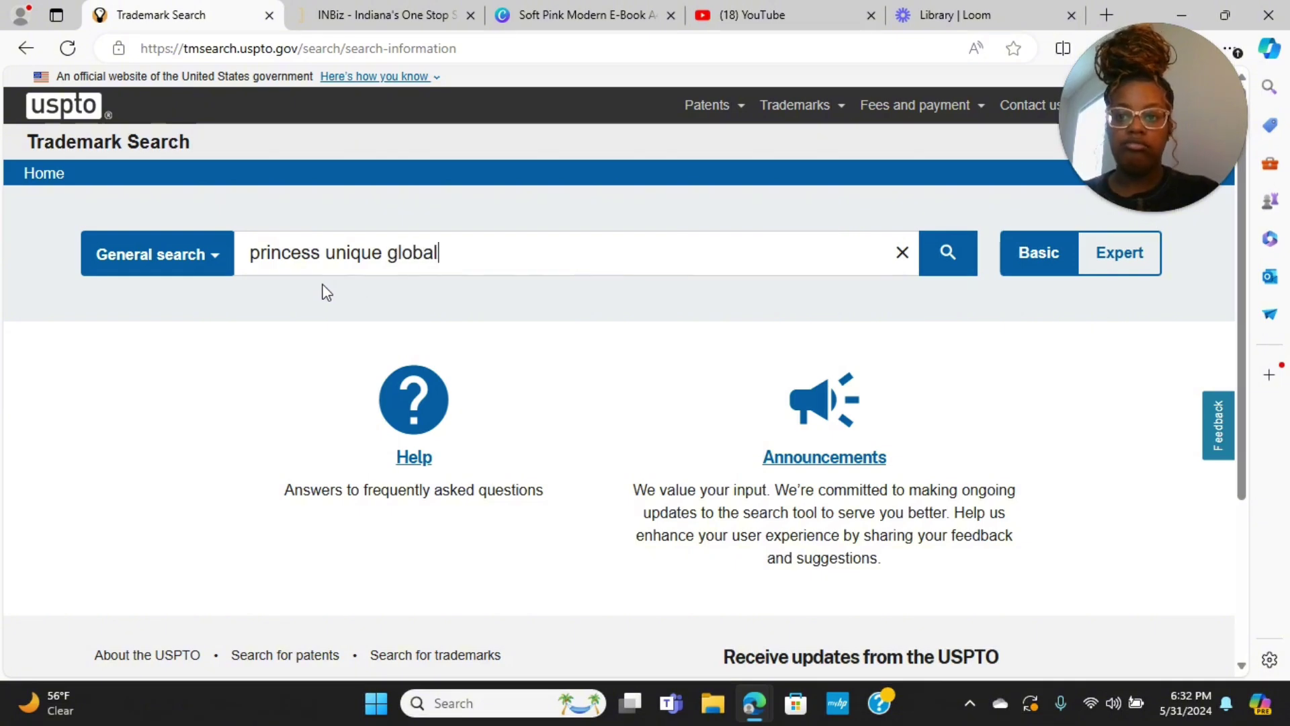
click(214, 265)
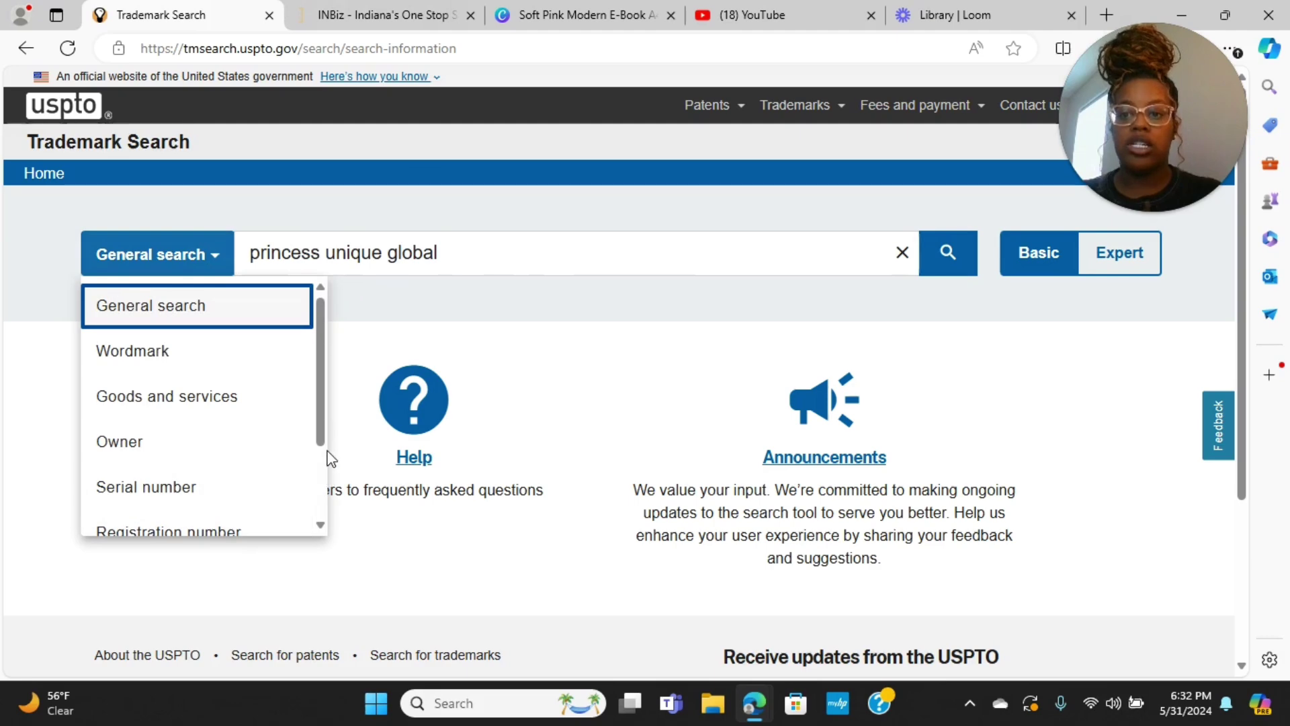
scroll(326, 484, down, 3)
scroll(324, 515, up, 3)
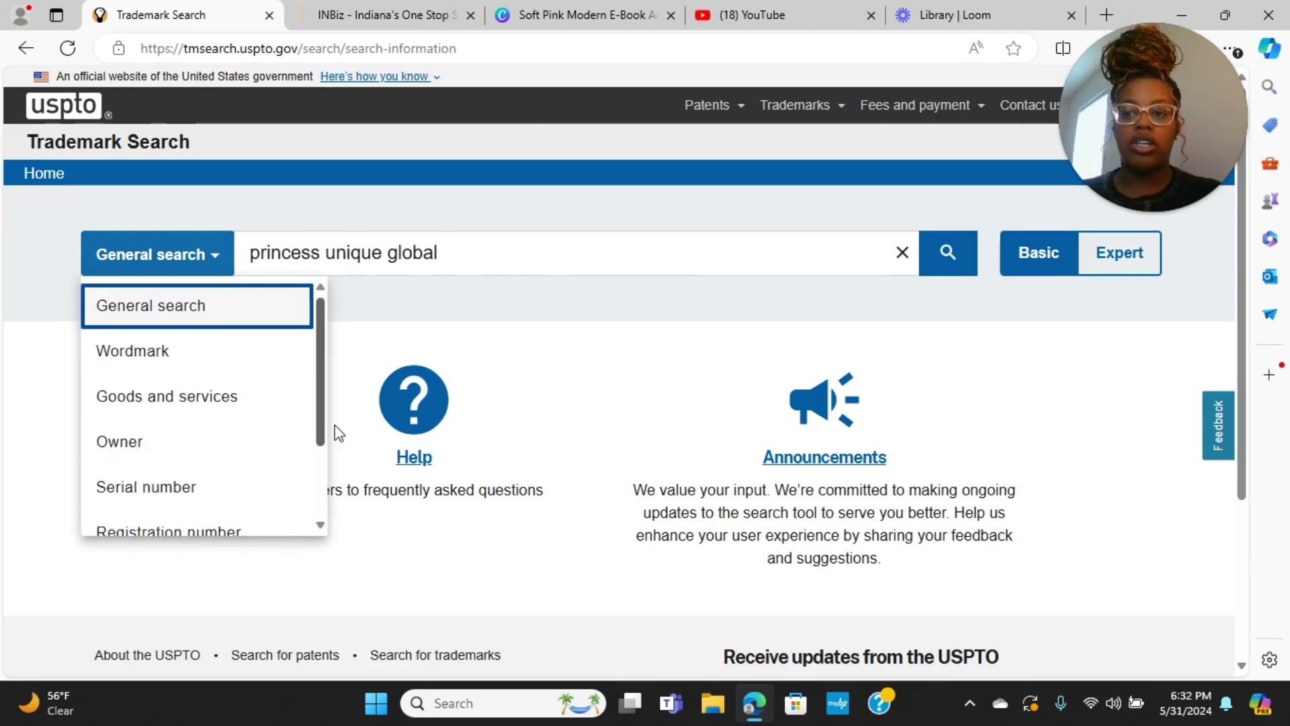
click(457, 250)
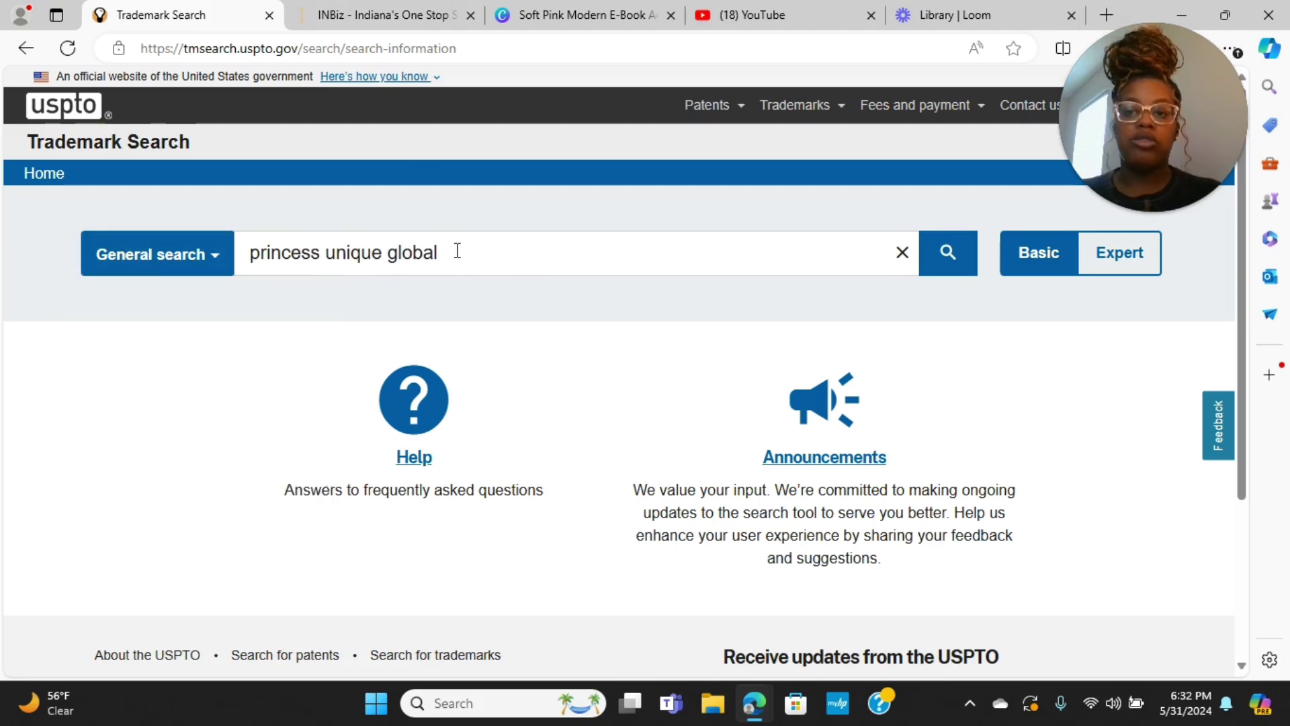
click(919, 262)
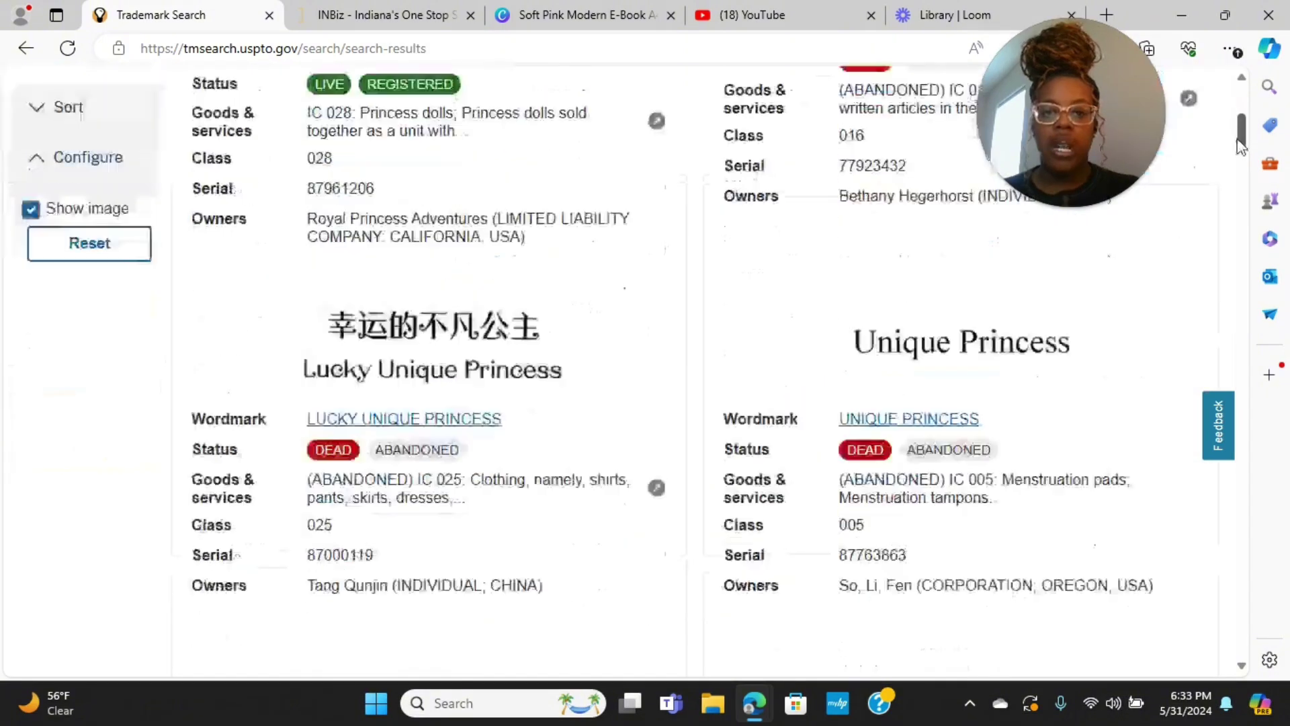
drag(1240, 145, 1227, 263)
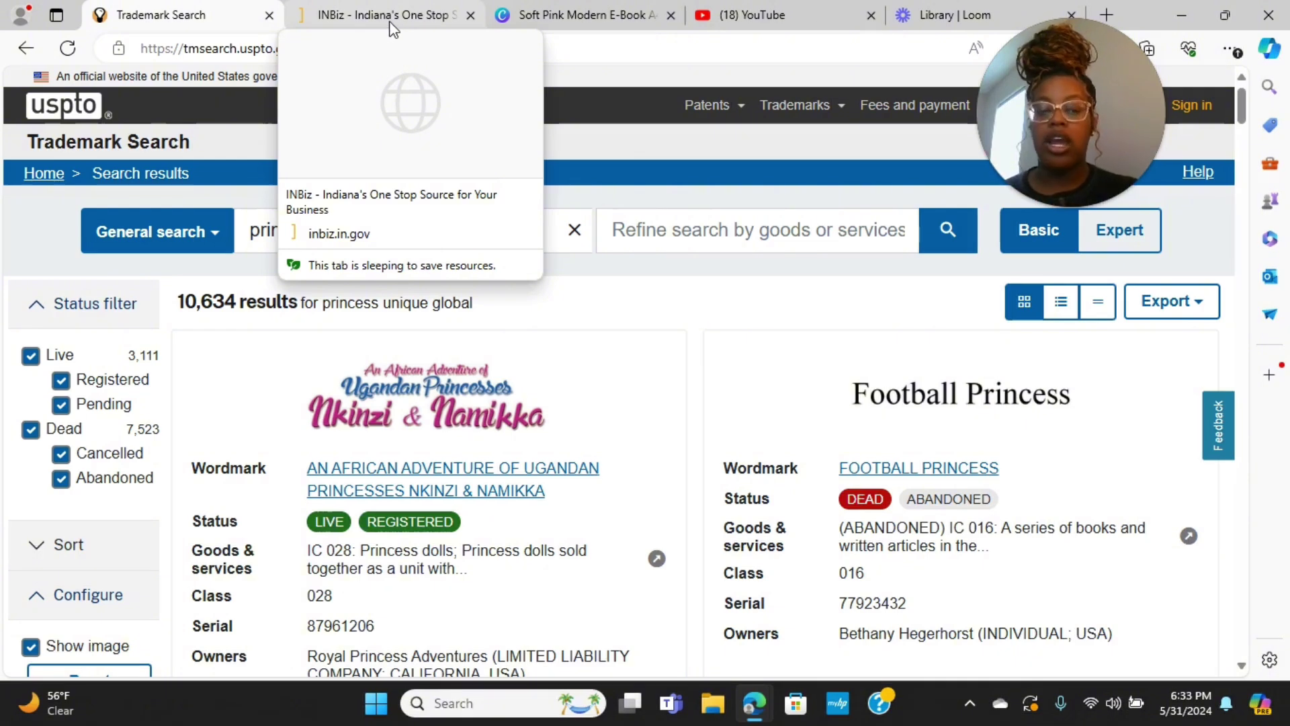
Go to INBiz's Business Search page listing entity, name availability and trademark searches
click(393, 27)
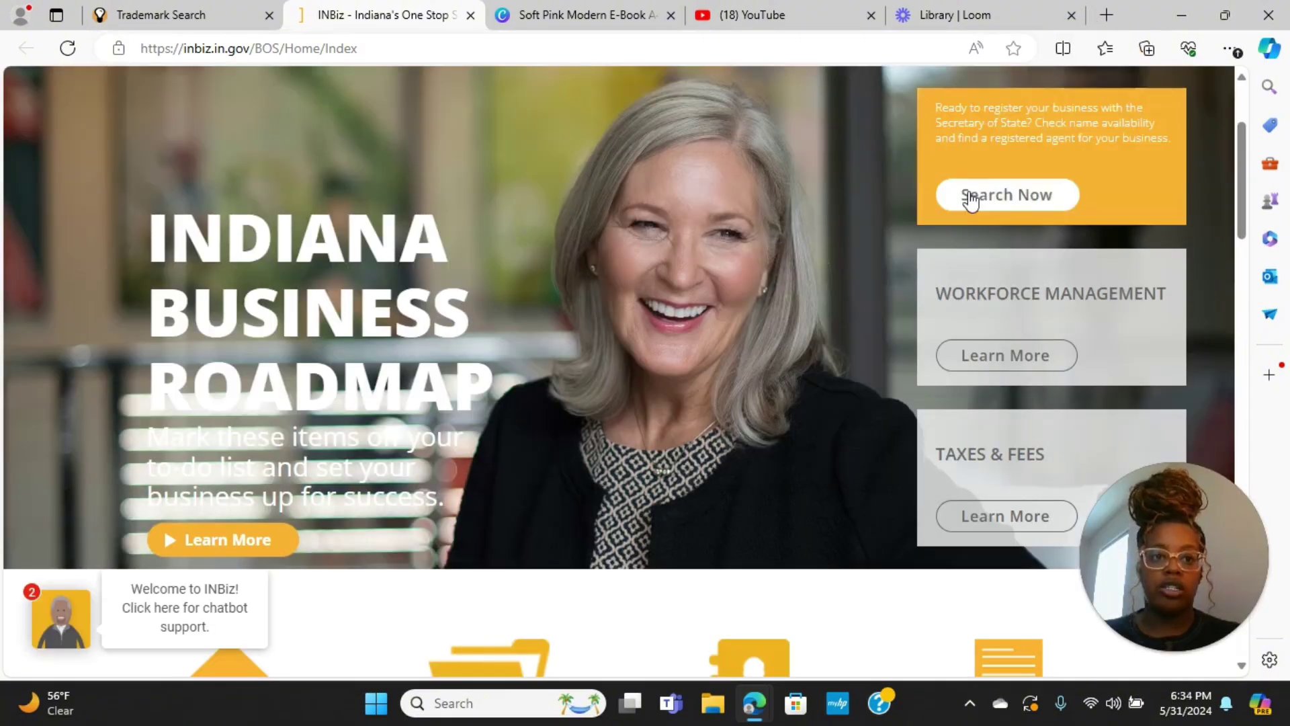
click(1000, 199)
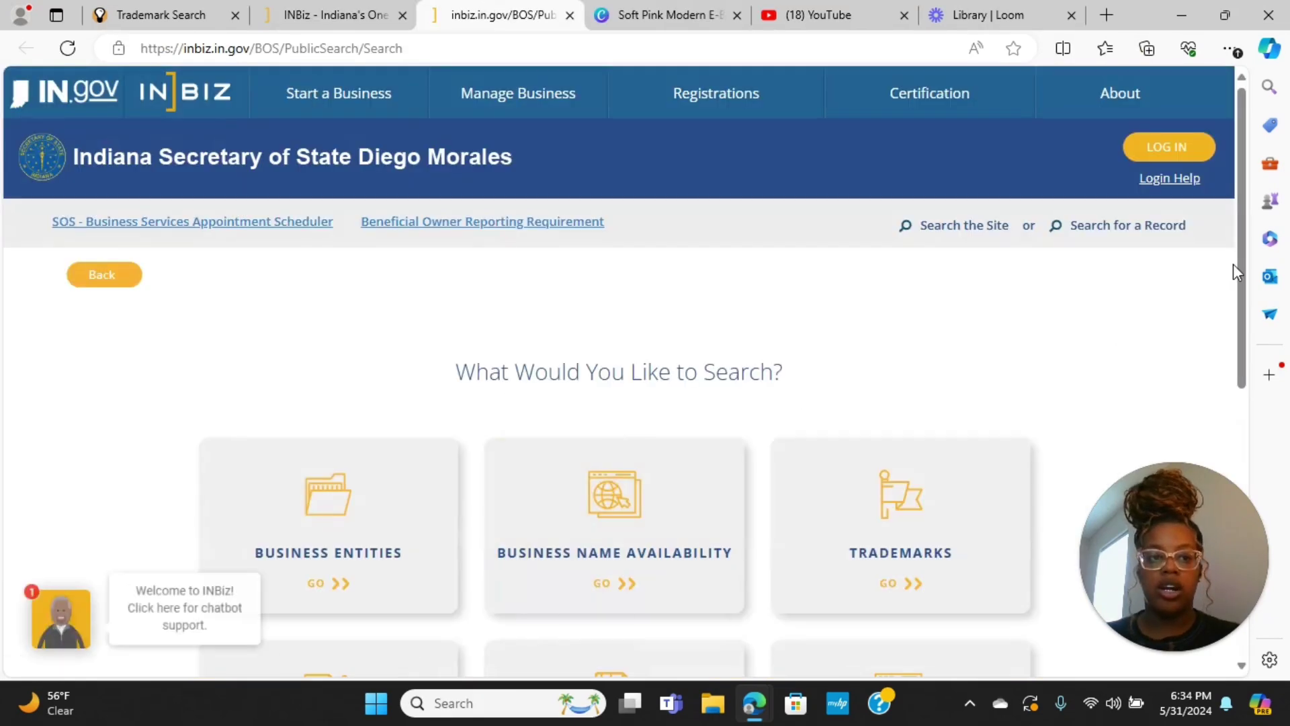
drag(1241, 263, 1240, 324)
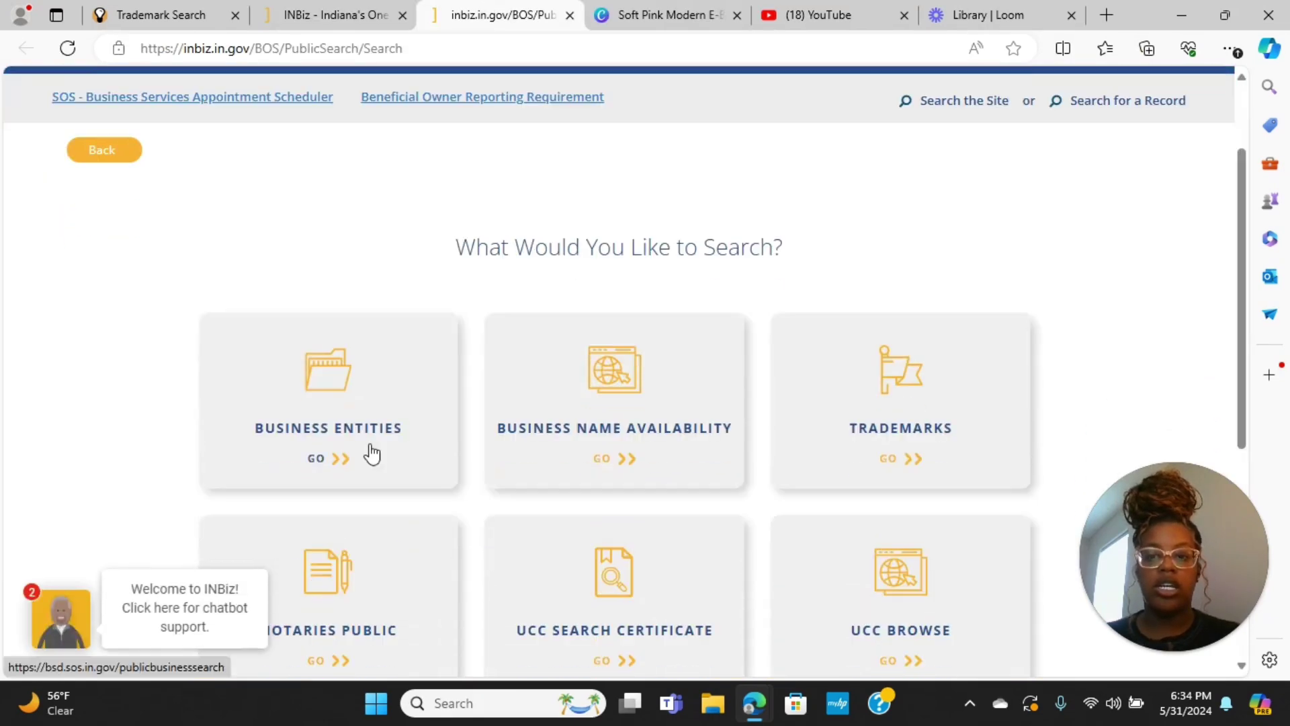
Choose the Business Entities search, pass the reCAPTCHA and enter 'princess unique global' as Business Name
click(373, 455)
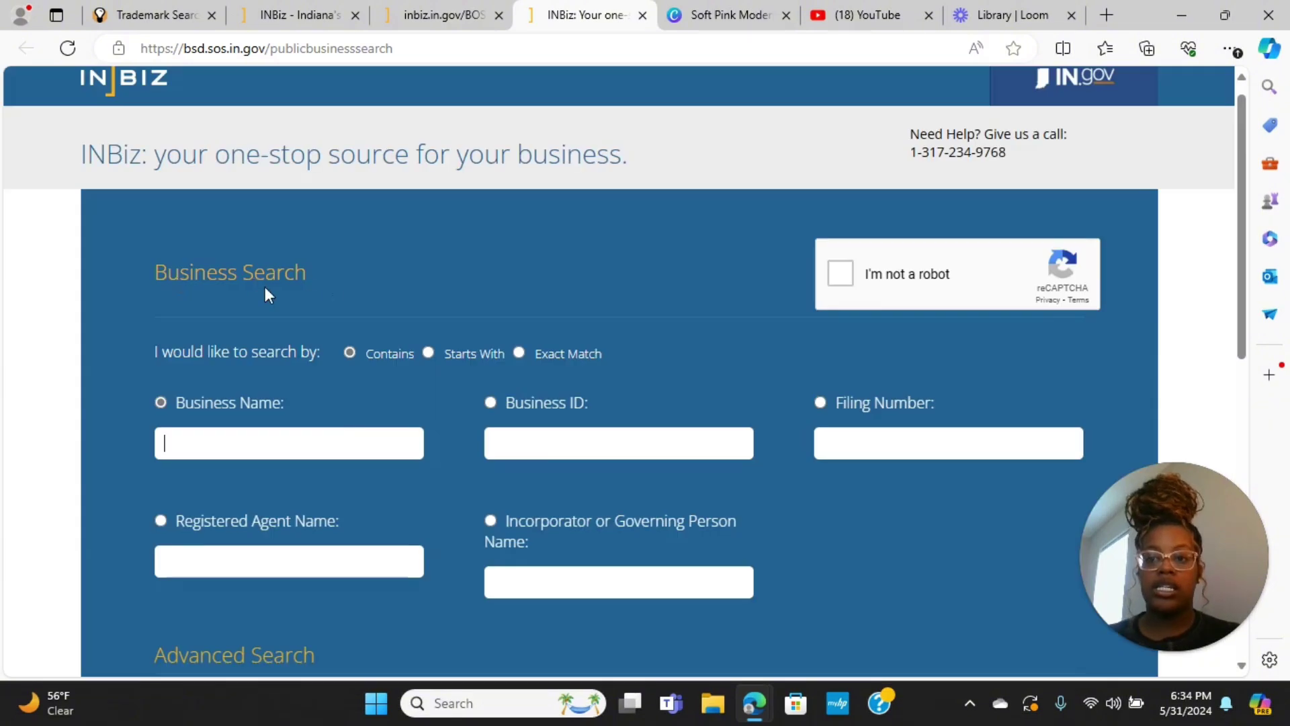
click(842, 274)
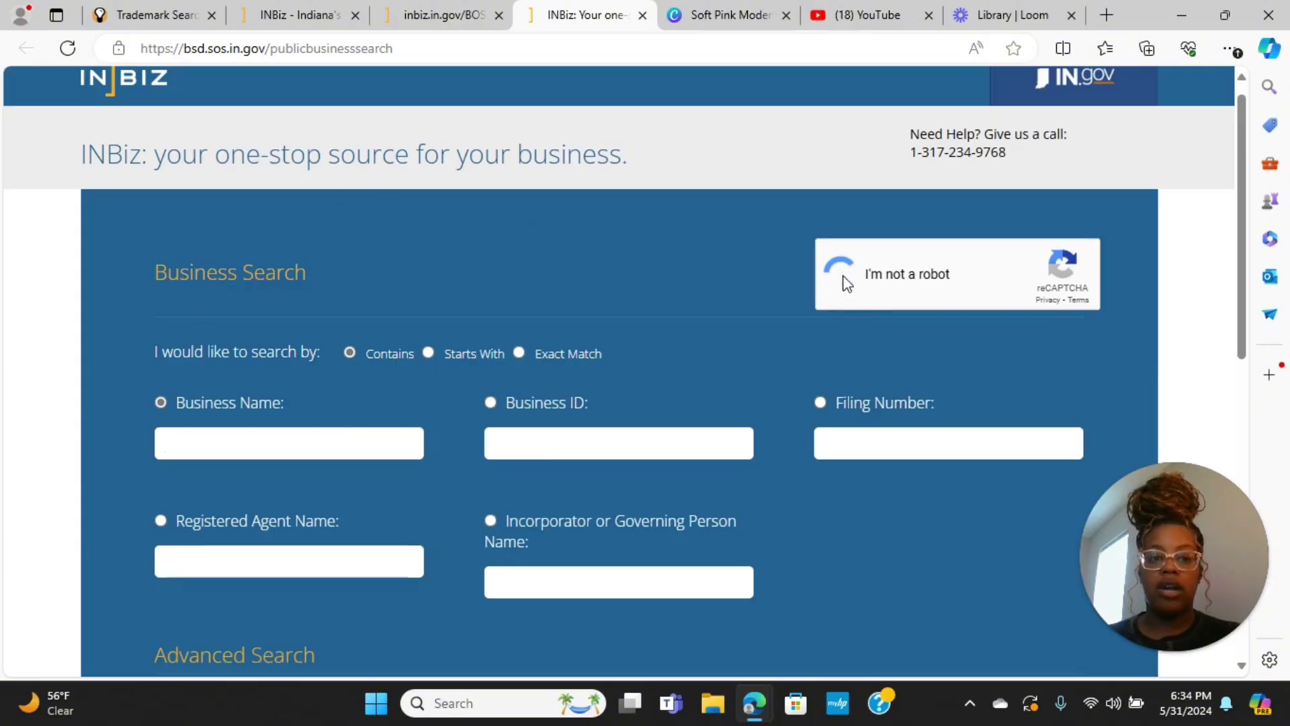
click(318, 442)
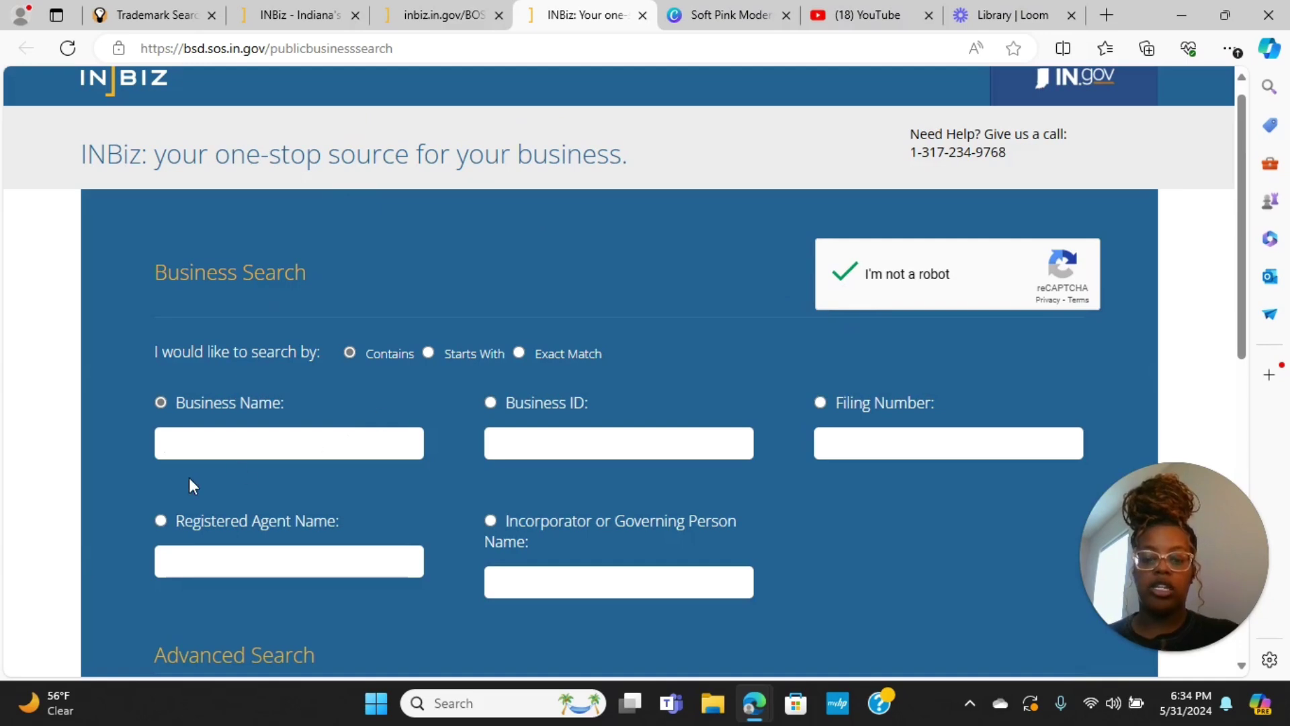
text(princess )
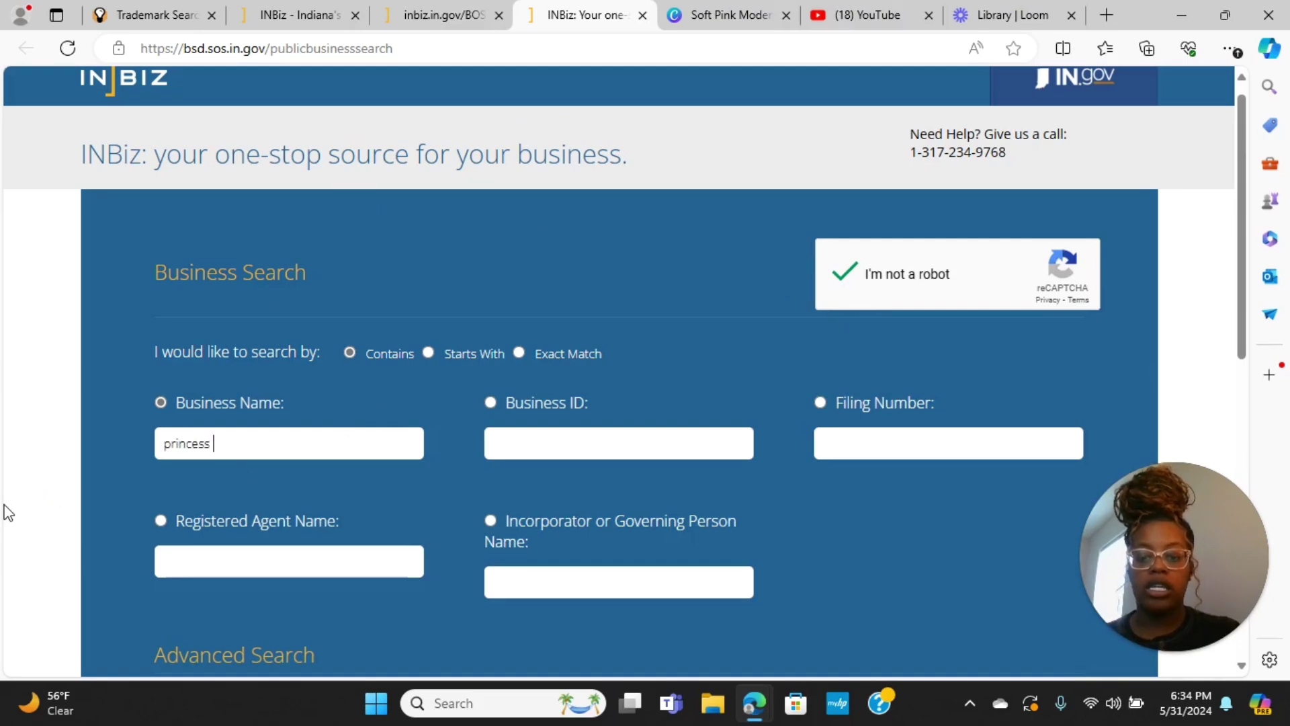
text(gi)
key(BackSpace)
key(BackSpace)
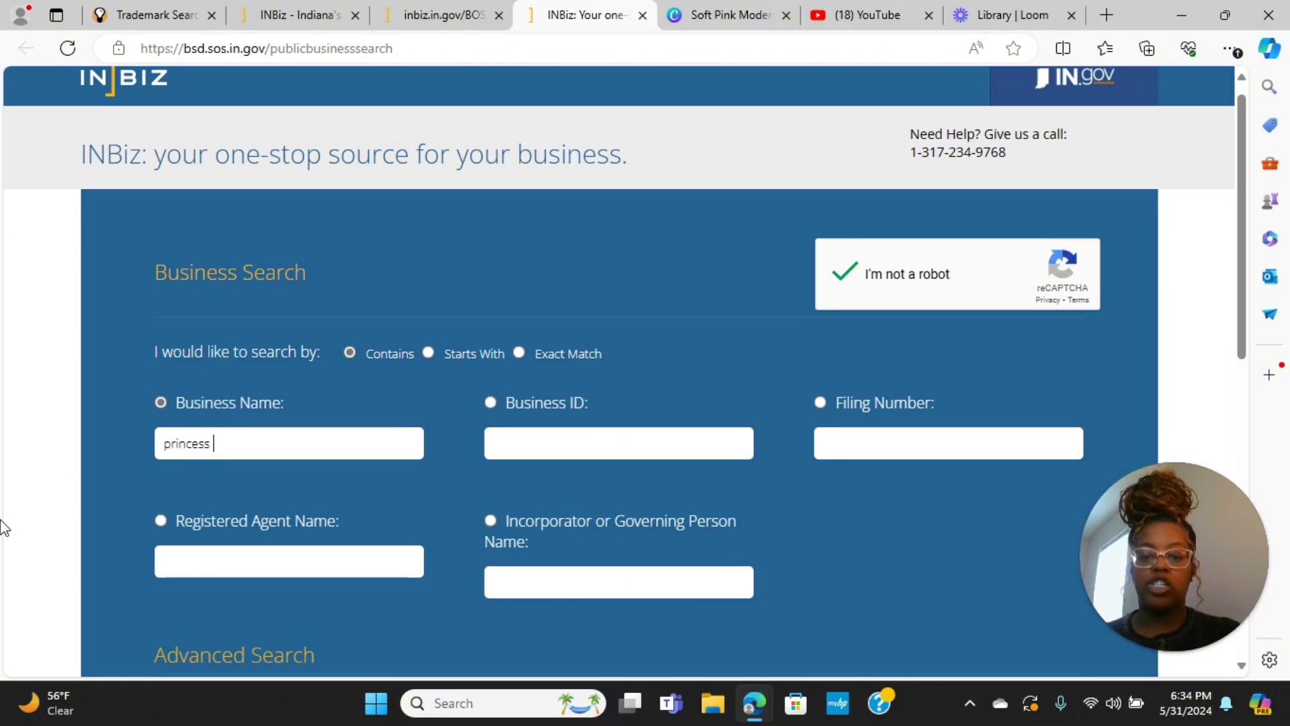
text(unique global)
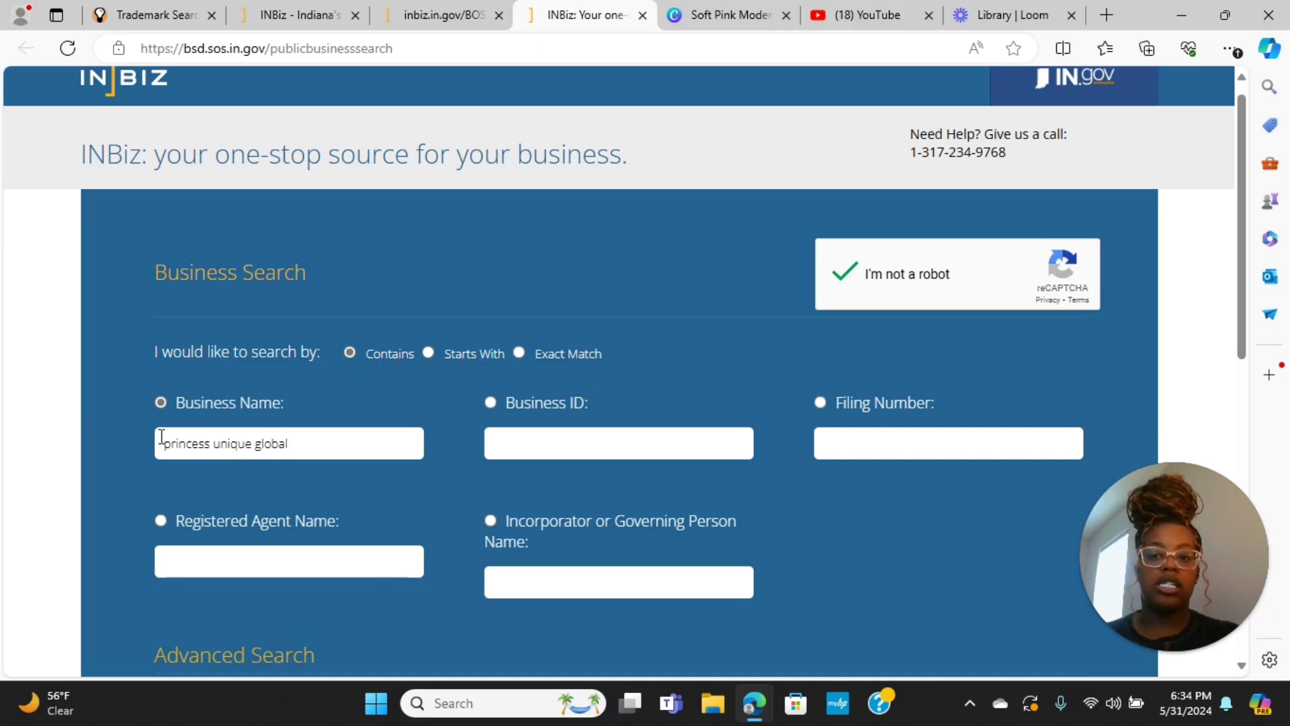
Run the business name search and dismiss the 'No data found' alert
scroll(162, 437, down, 5)
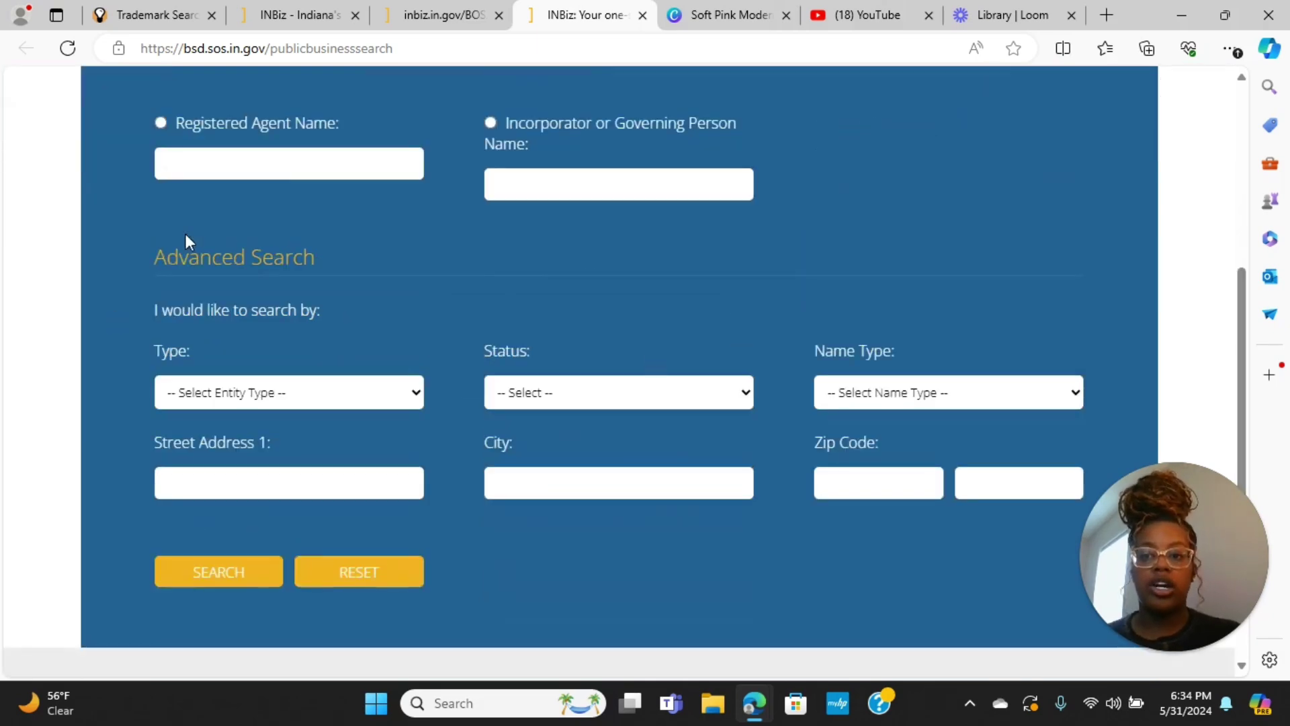
click(209, 582)
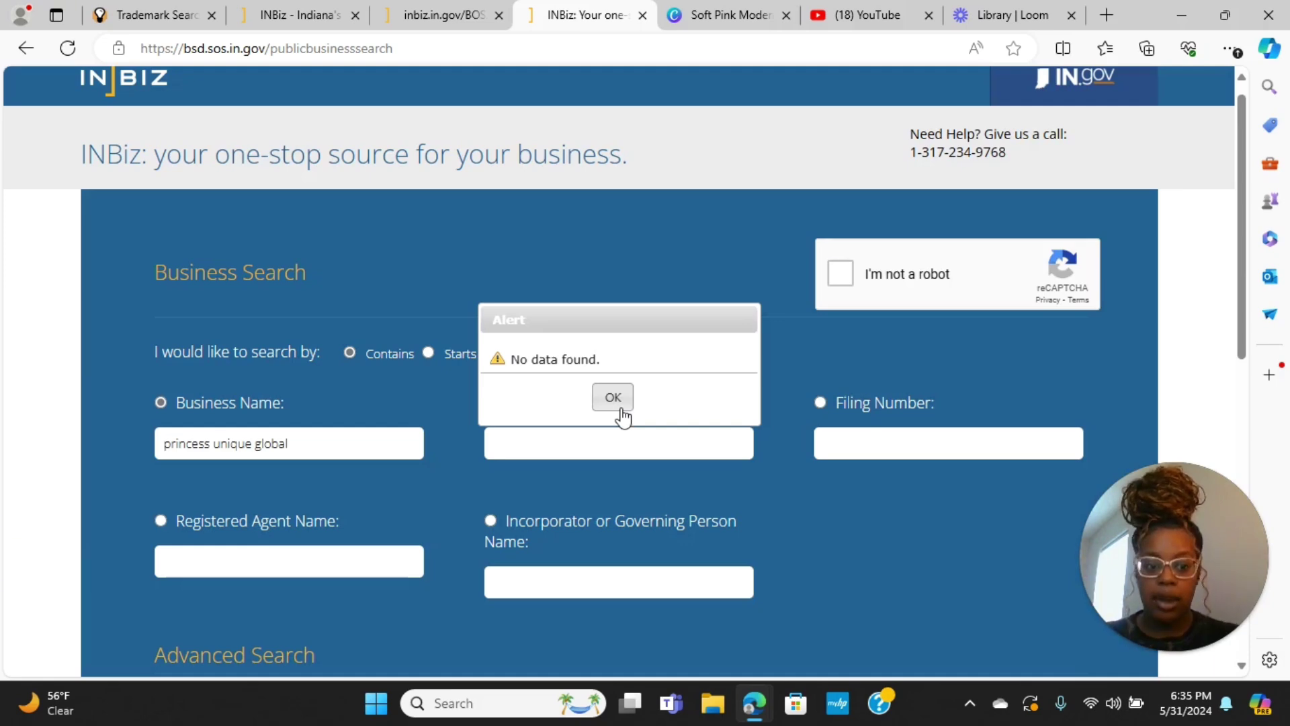
click(622, 407)
scroll(1240, 272, down, 9)
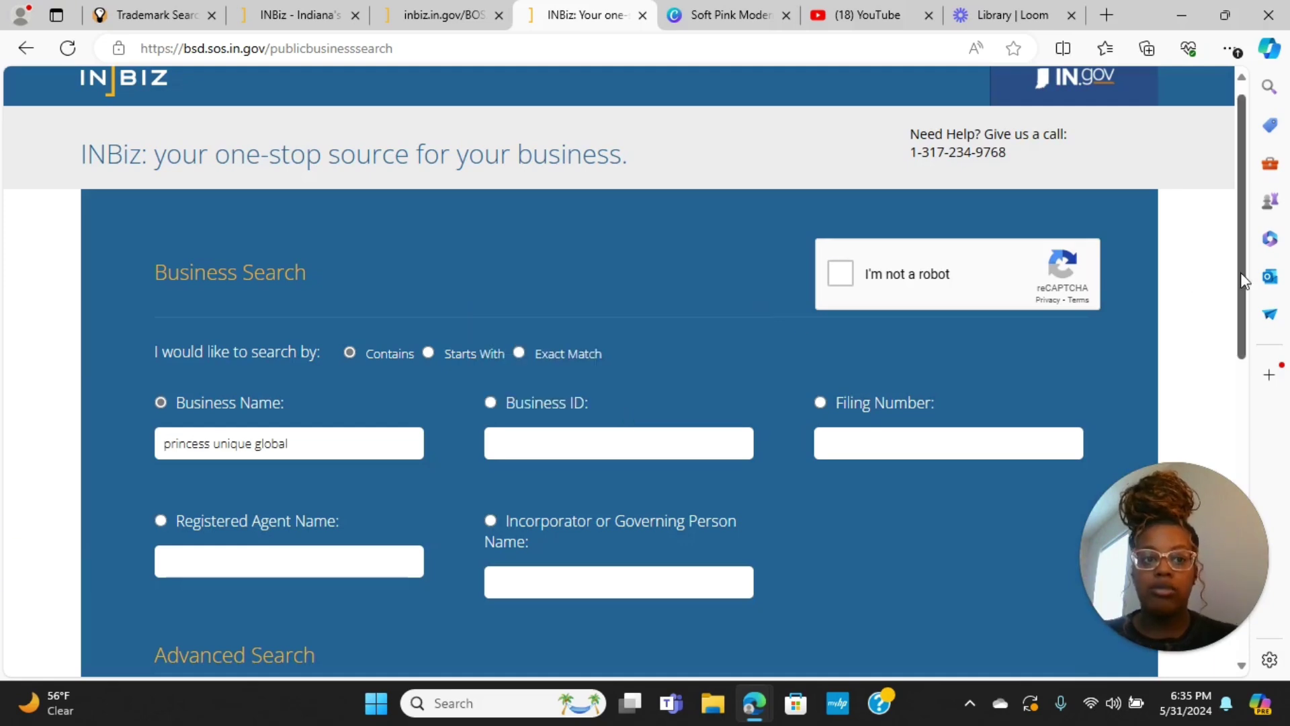
scroll(1217, 523, up, 9)
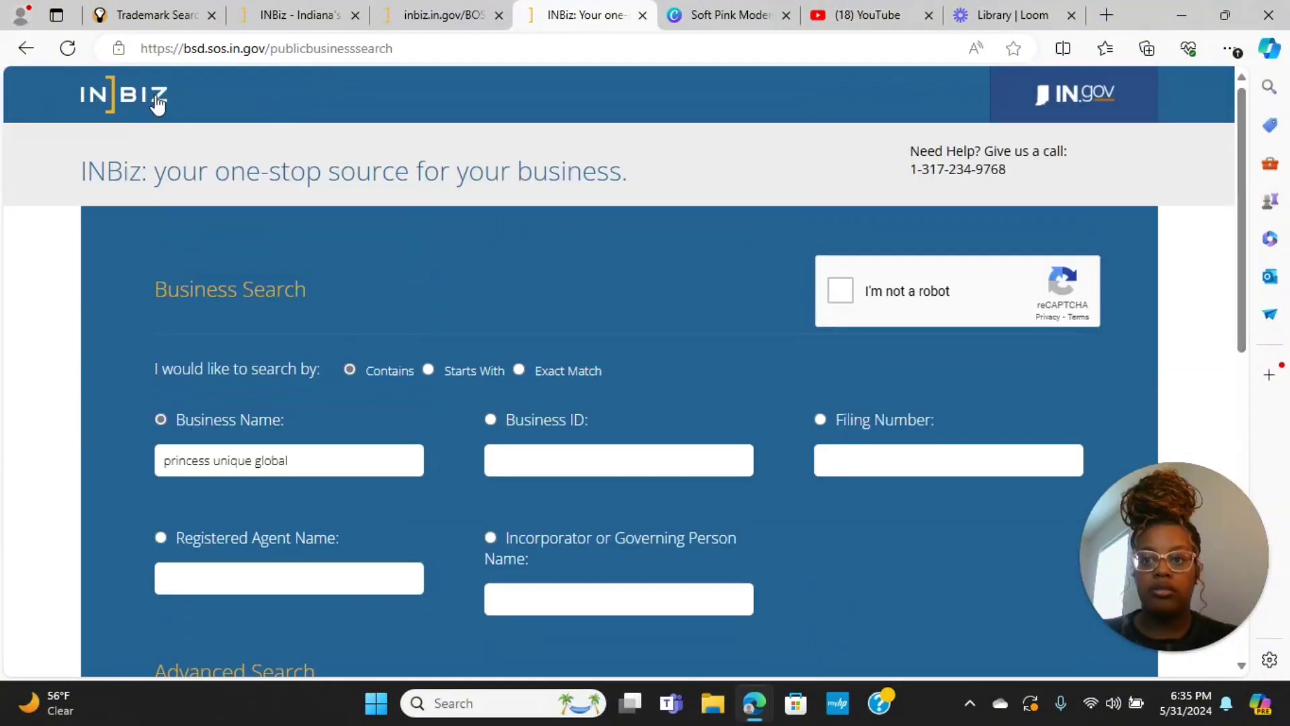
From the INBiz home page, go to Start a Business and view the business types section
click(157, 105)
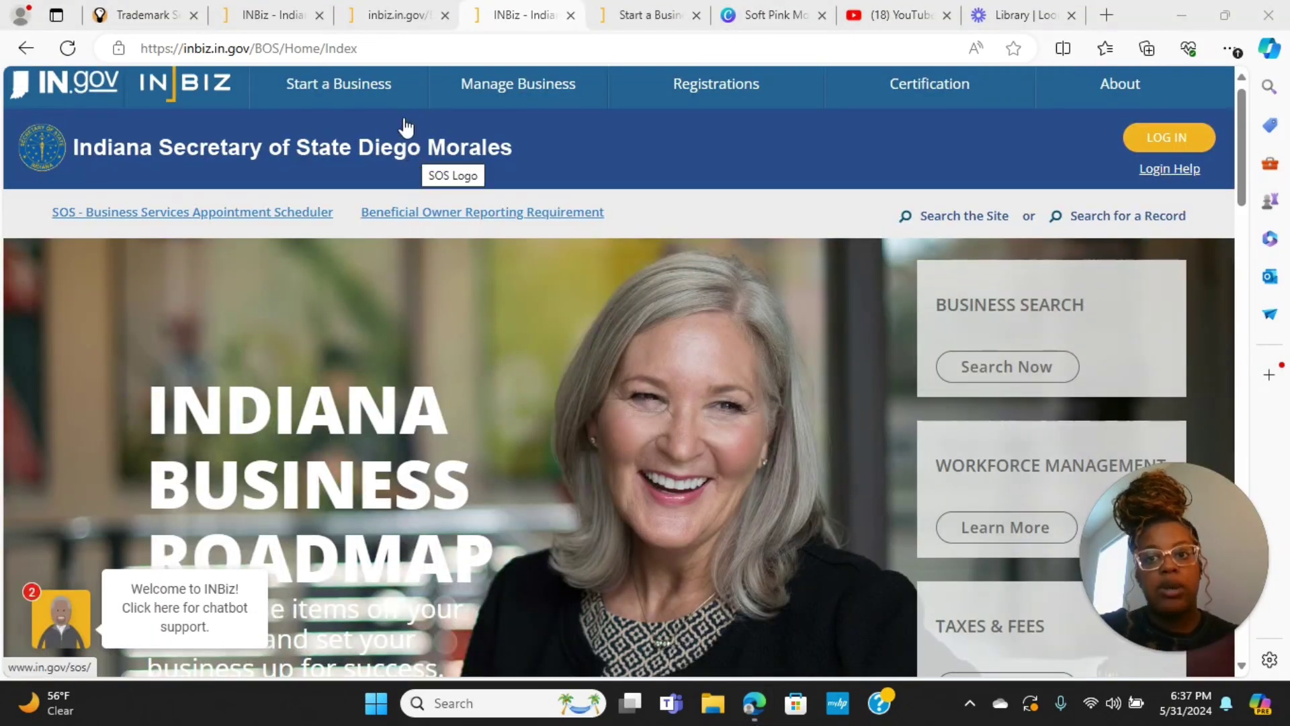
click(342, 88)
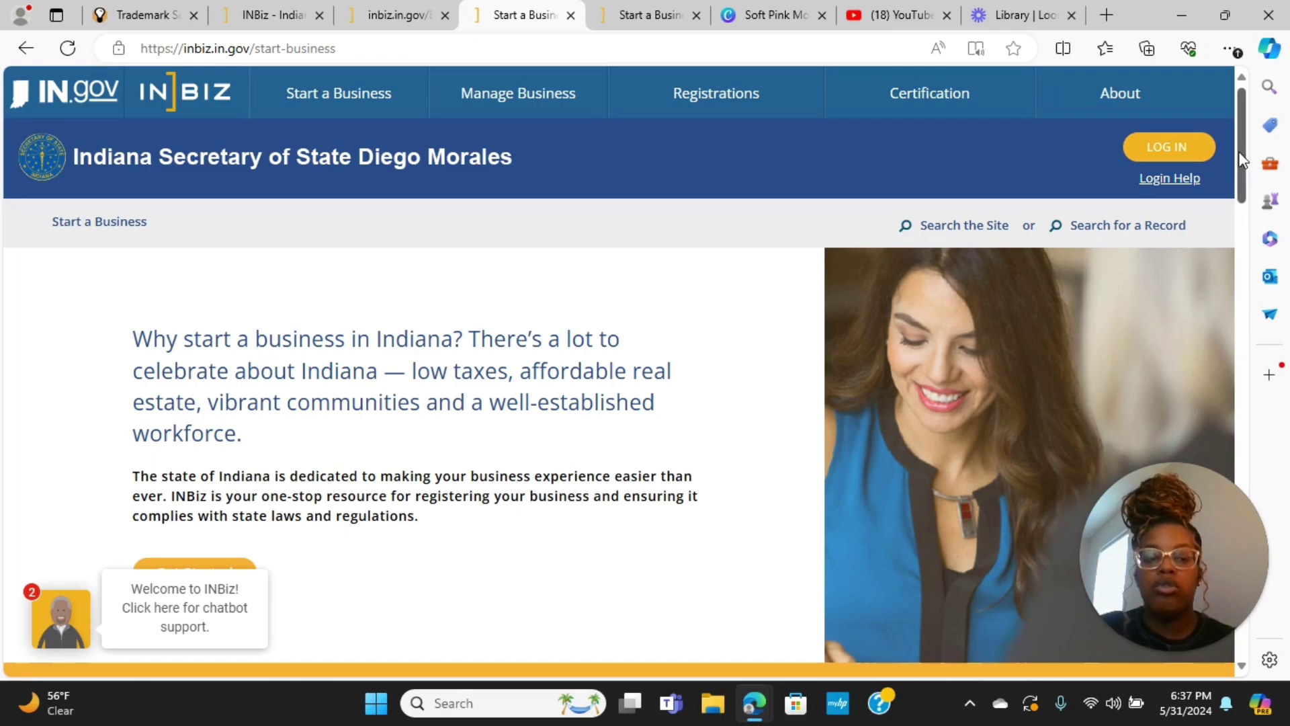
drag(1241, 160, 1221, 328)
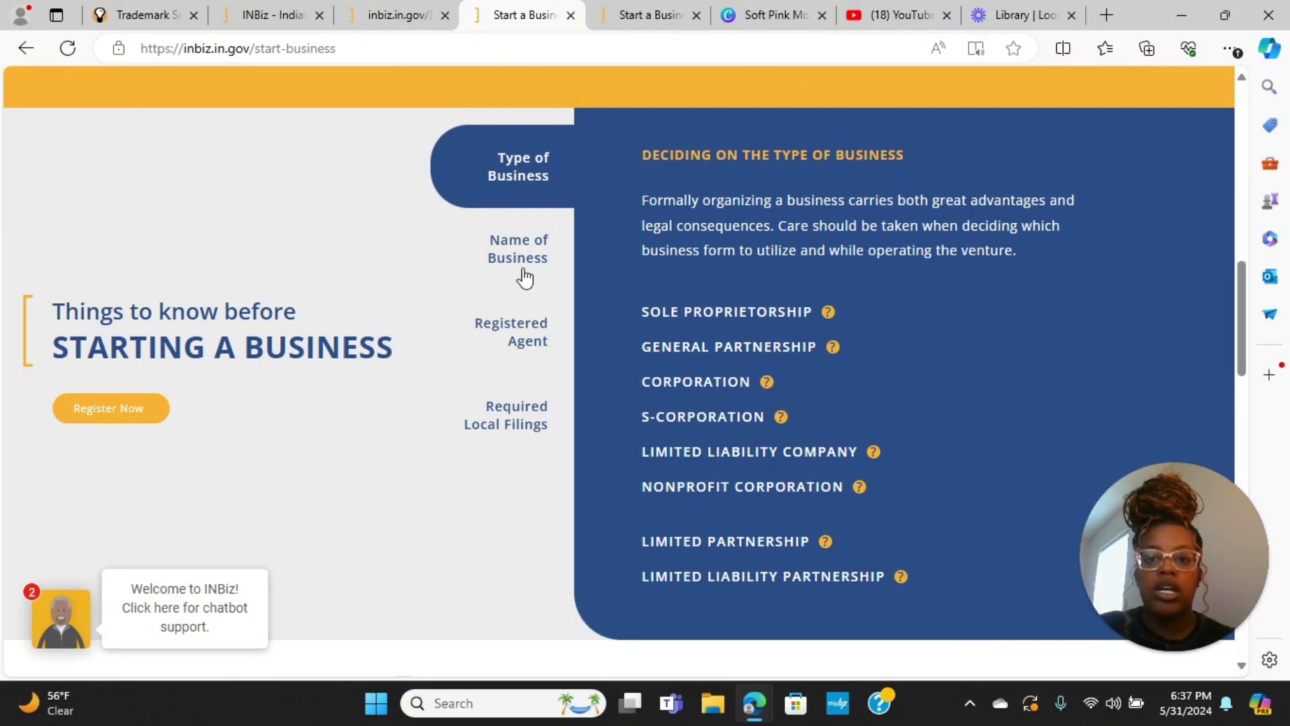
Read the naming, Registered Agent and Required Local Filings guidance, down to the ISBDC section
click(525, 276)
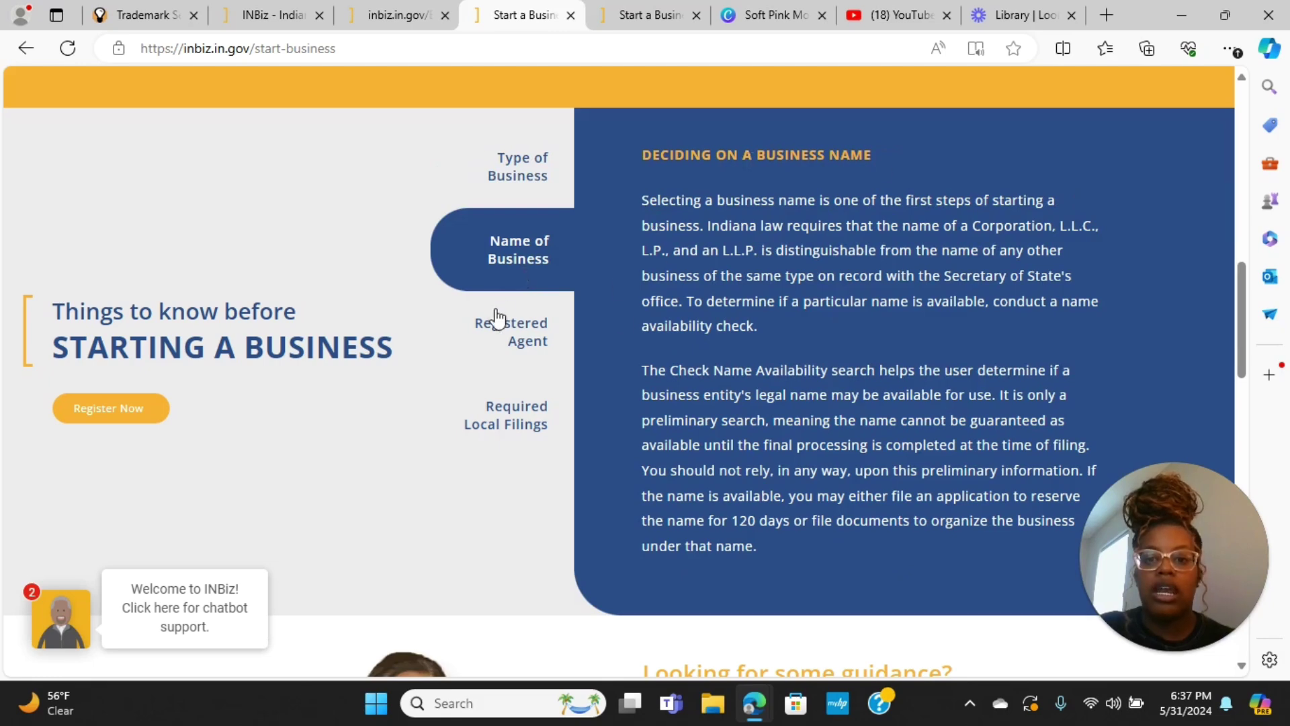
click(505, 334)
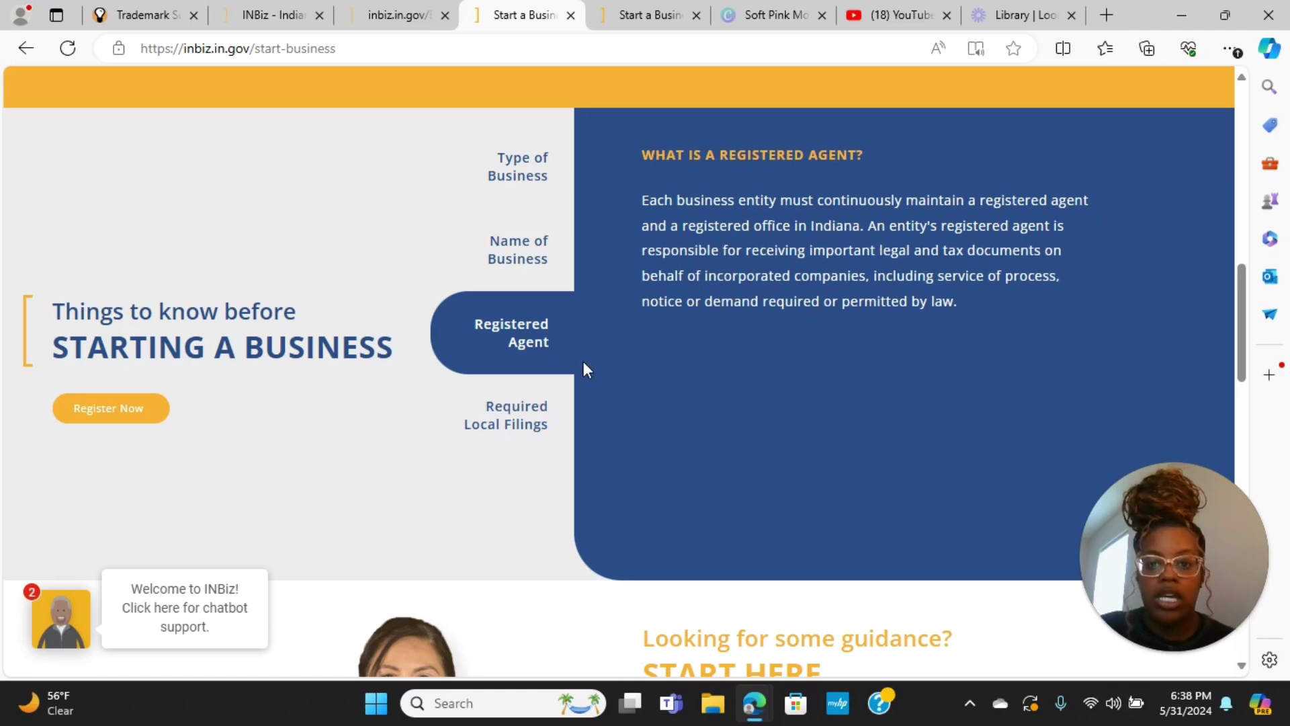
click(527, 417)
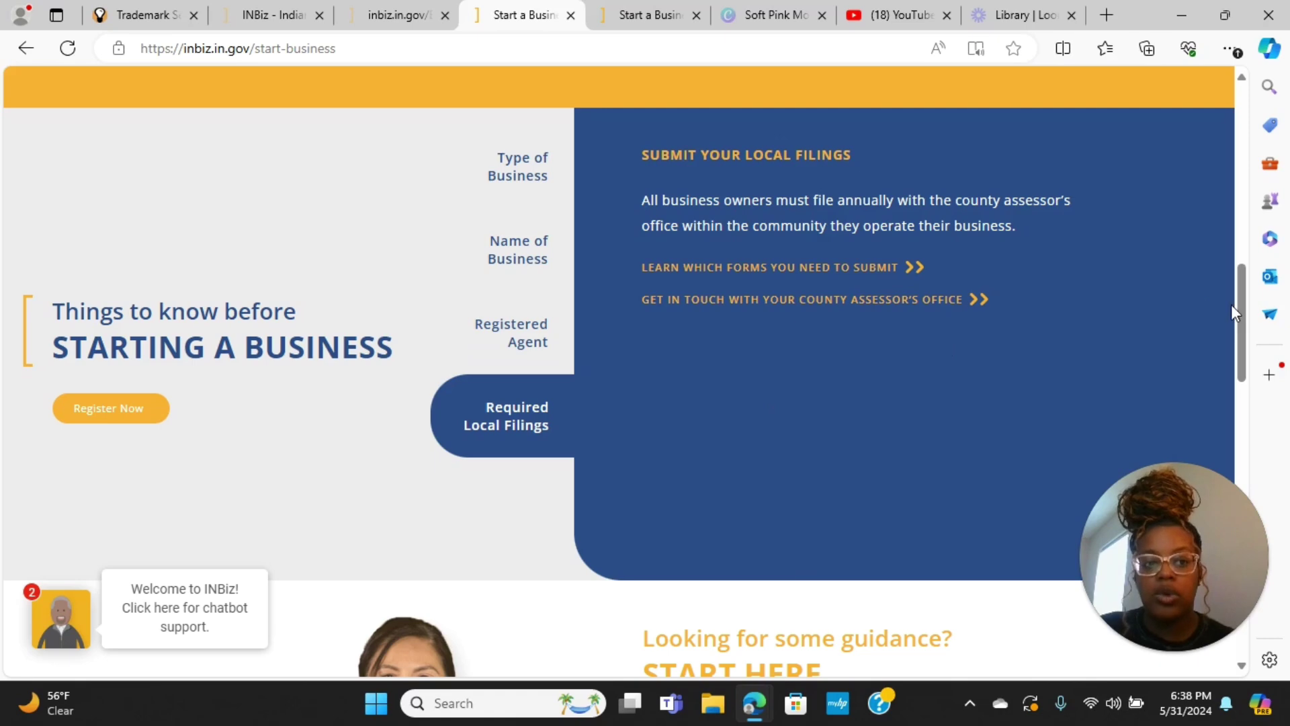
scroll(1247, 334, down, 1)
scroll(1237, 352, down, 5)
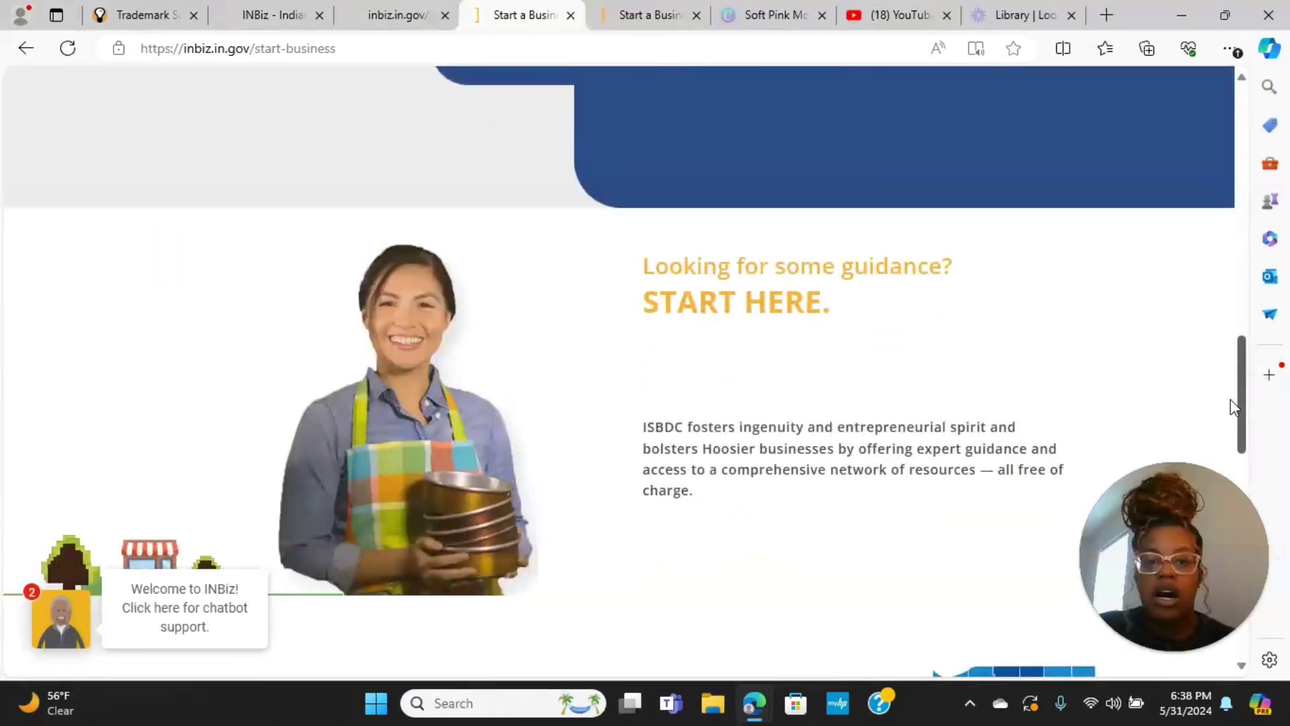
scroll(1231, 398, down, 1)
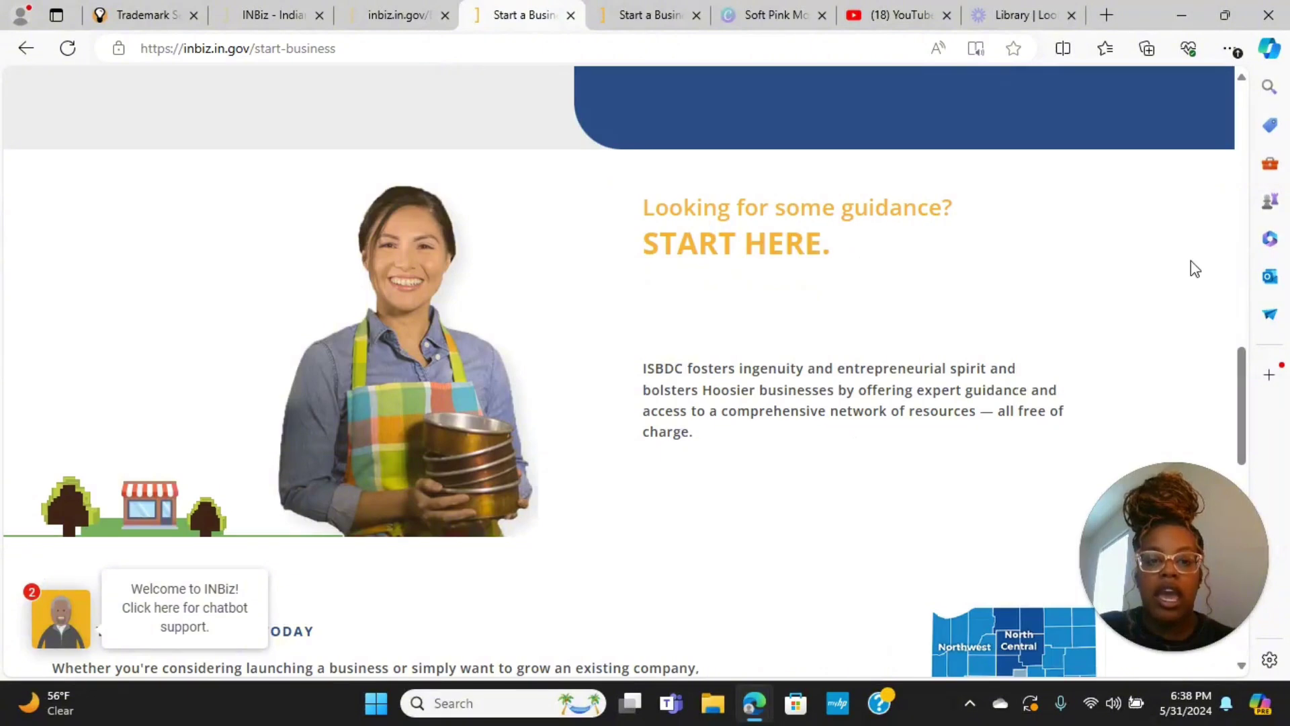
drag(1245, 404, 1245, 492)
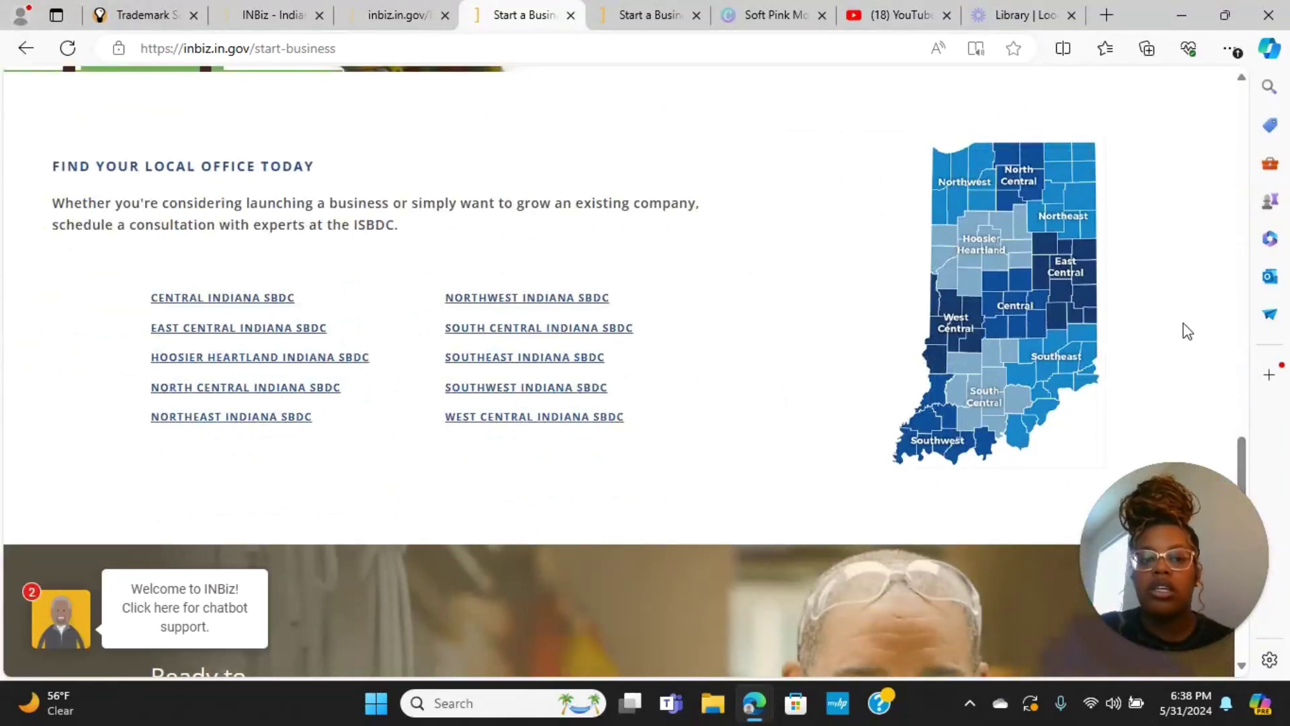
drag(1242, 463, 1238, 252)
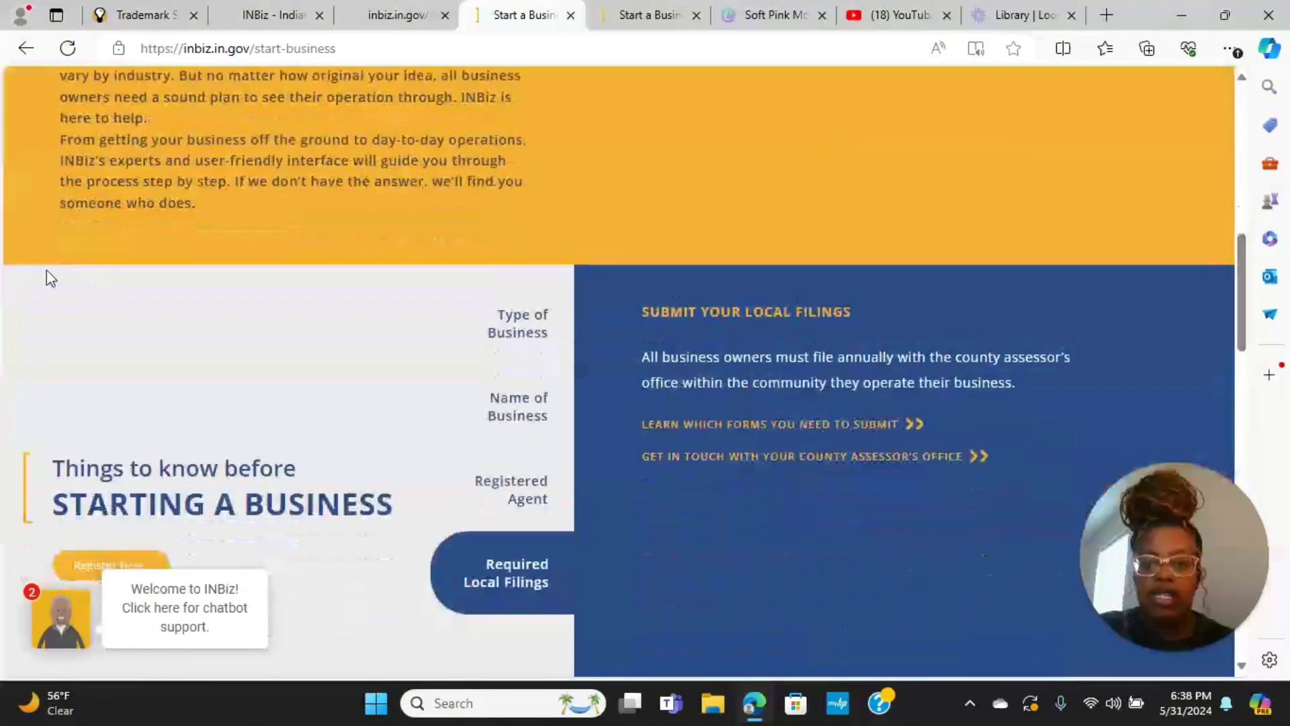
scroll(229, 477, up, 10)
Begin with Get Started and choose Sign In Instead on the Access Indiana sign-up page
click(194, 473)
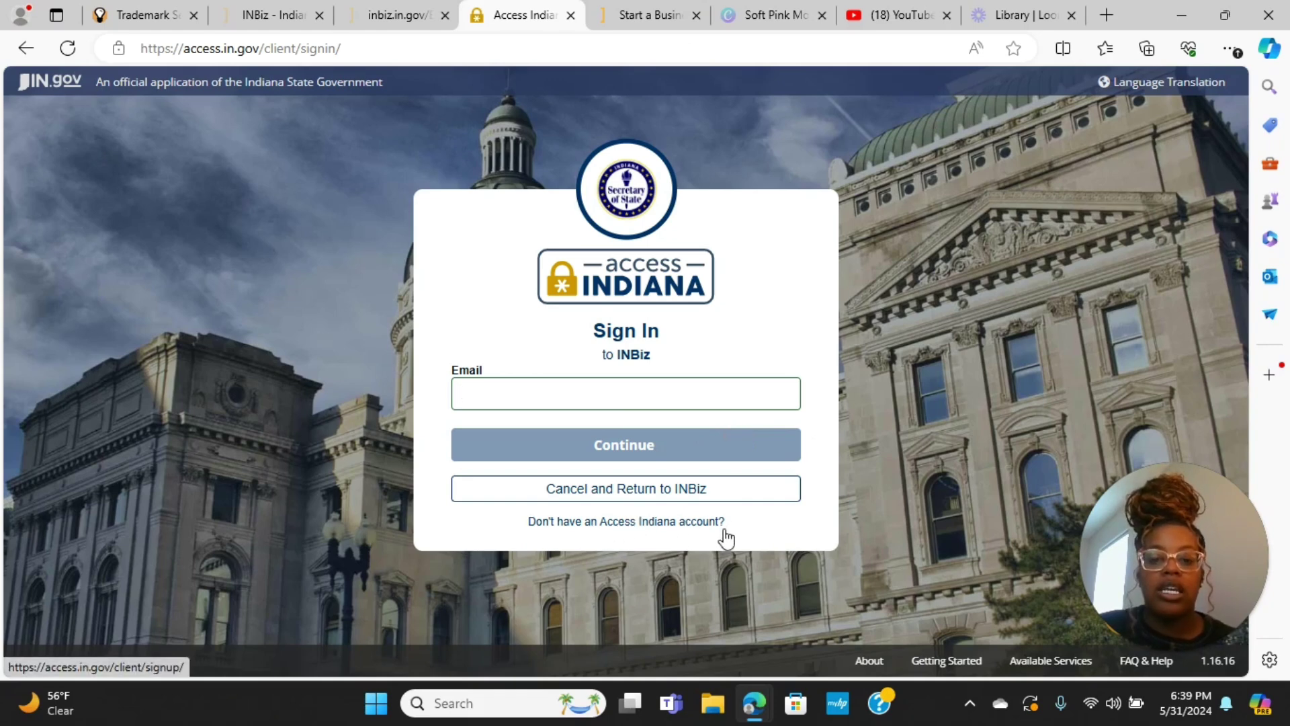
click(689, 527)
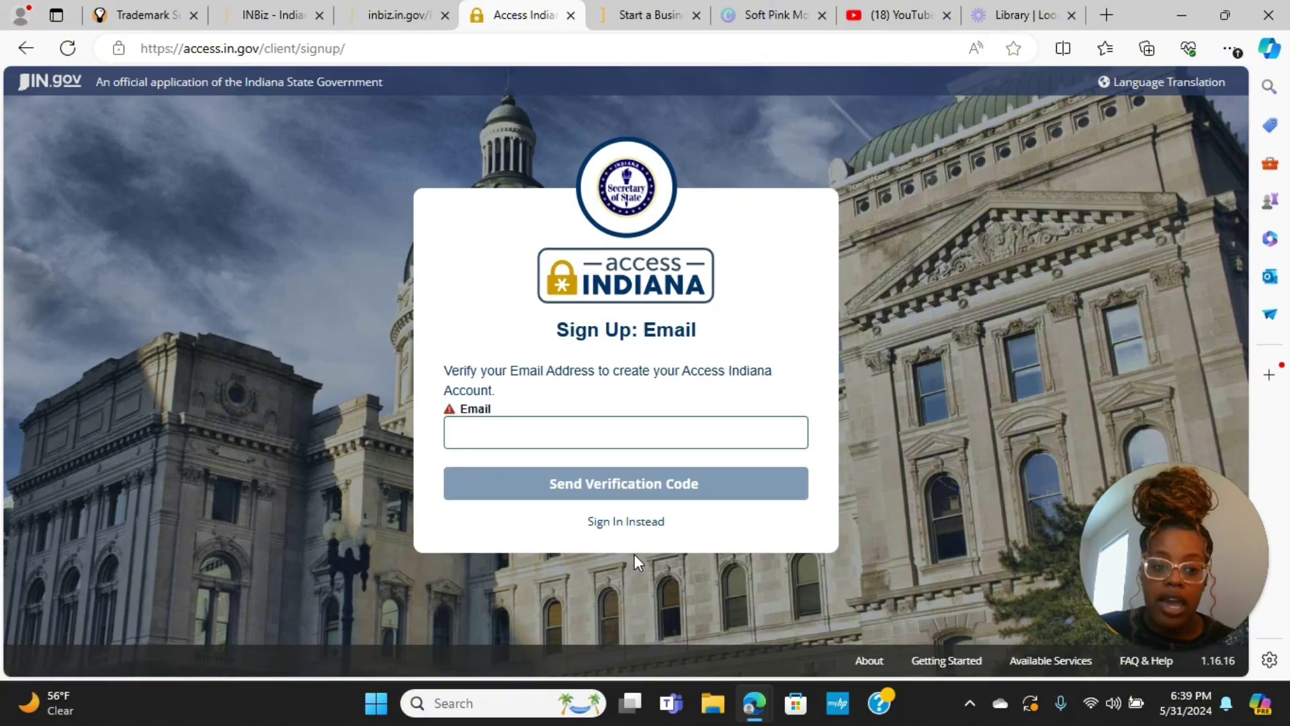
click(646, 524)
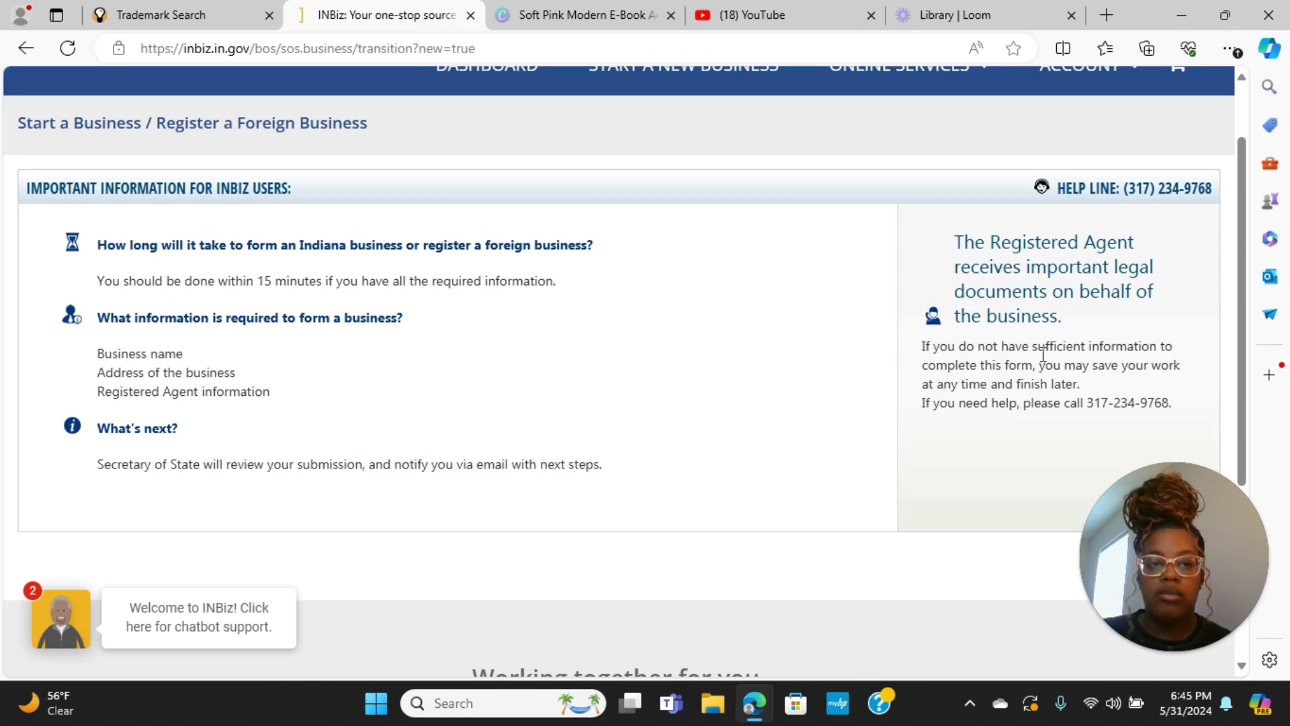
Continue past the Important Information page to the Business Assistance page
scroll(1200, 269, down, 3)
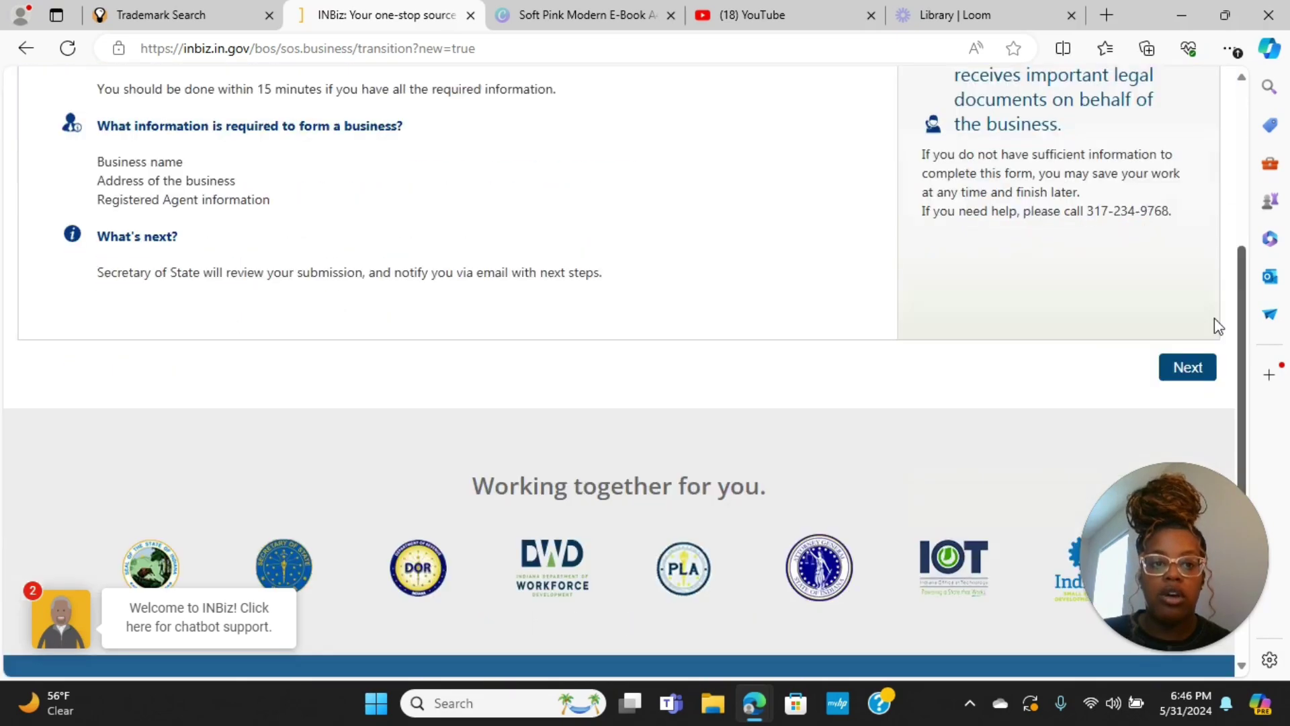
click(1194, 362)
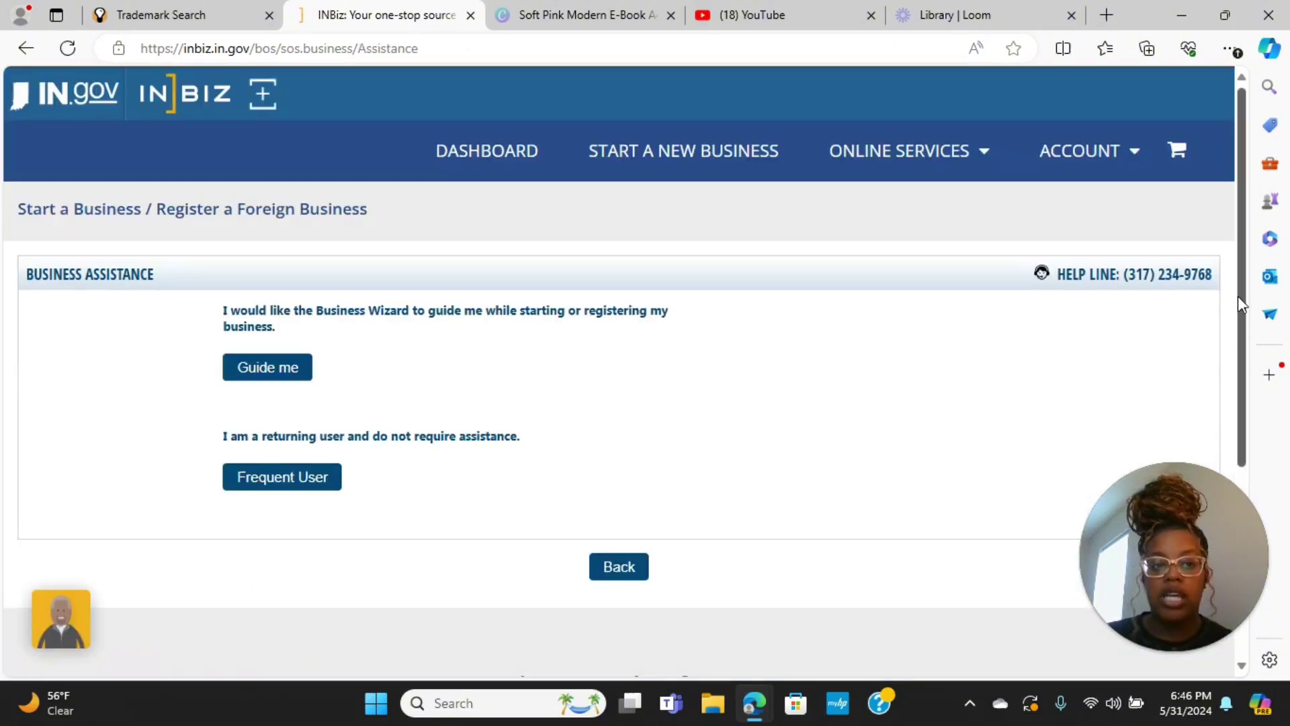
drag(1238, 296, 1240, 356)
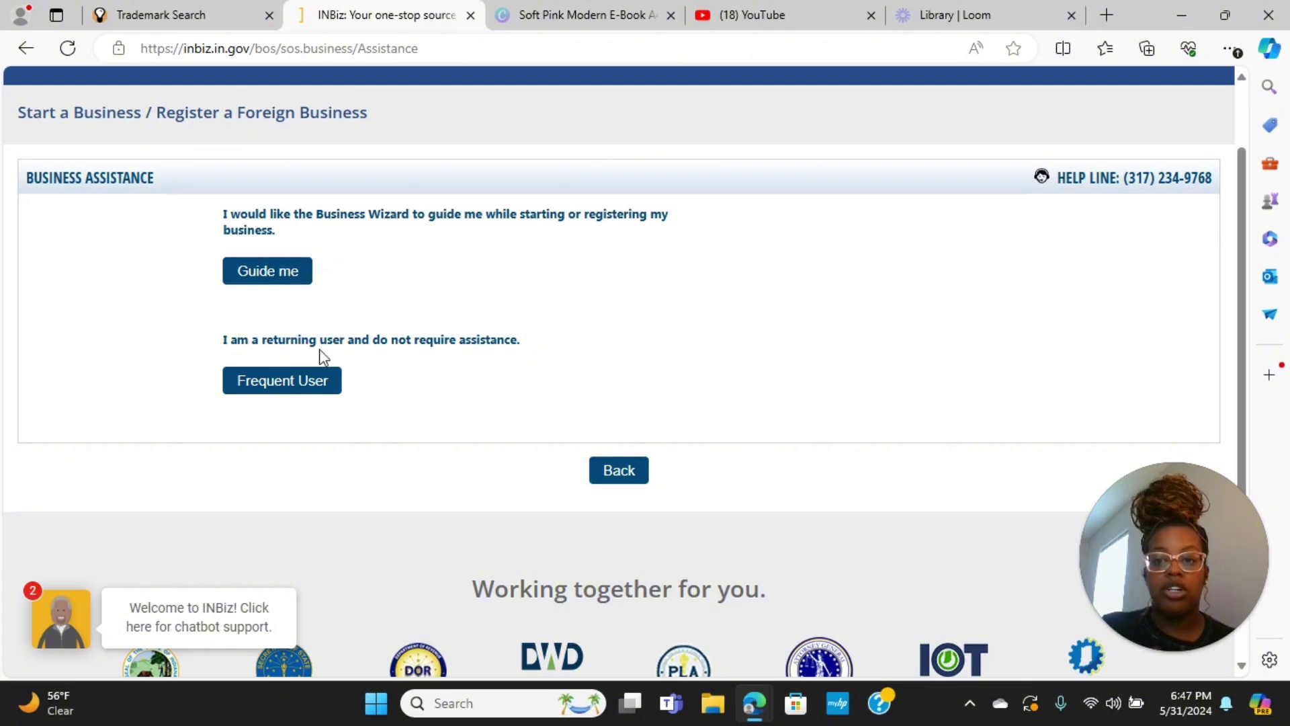
Go the Frequent User route and continue with a domestic Indiana Limited Liability Company
click(296, 386)
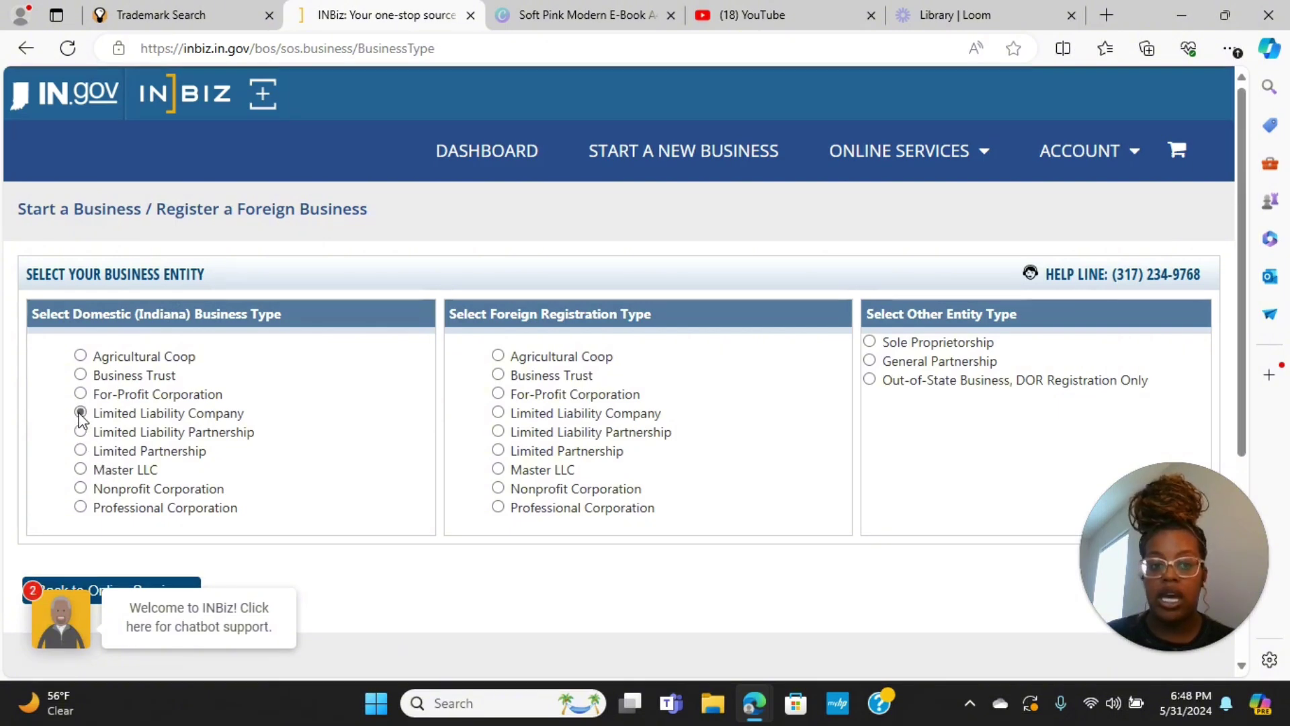
scroll(1243, 273, down, 1)
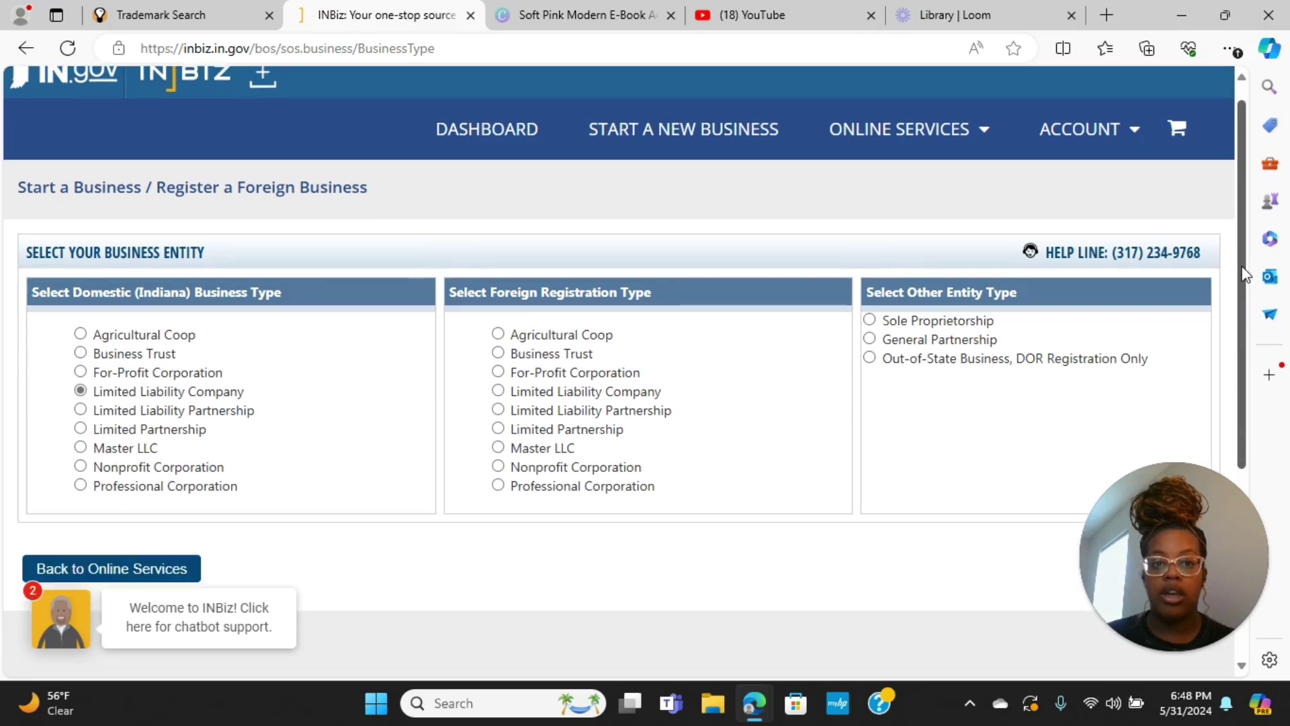
scroll(1244, 274, down, 1)
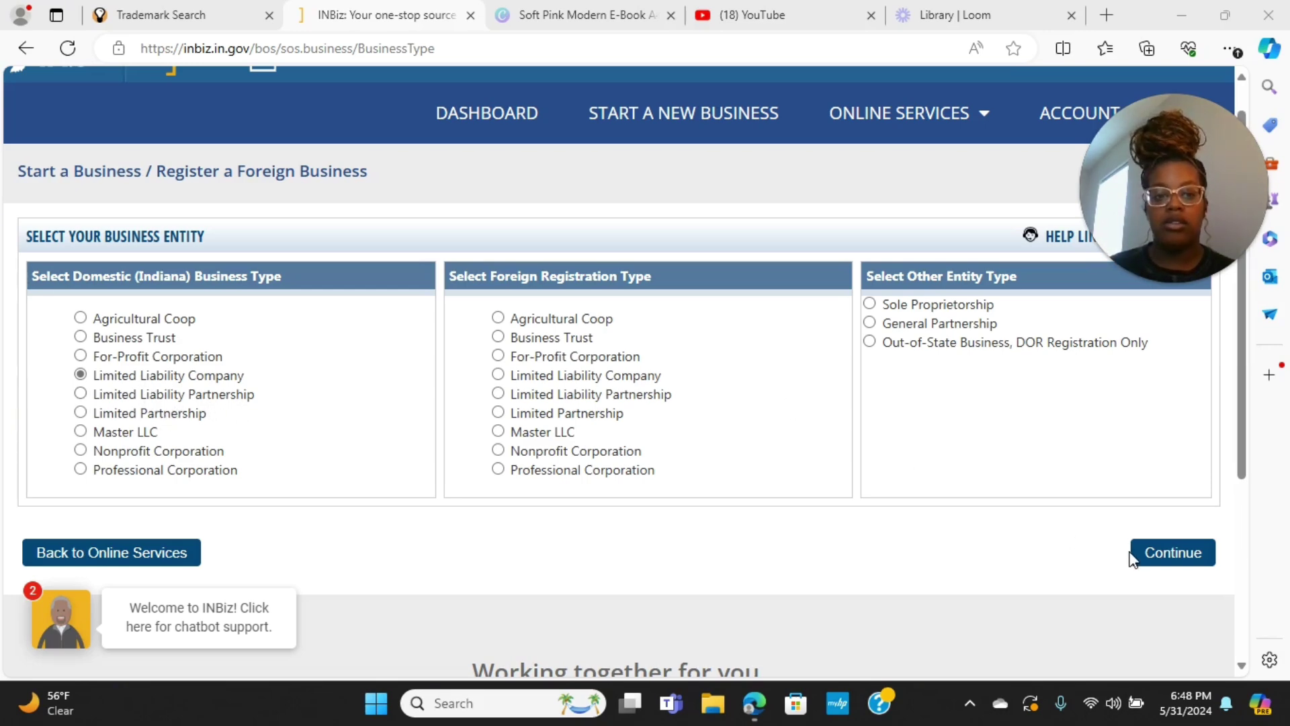
click(1166, 560)
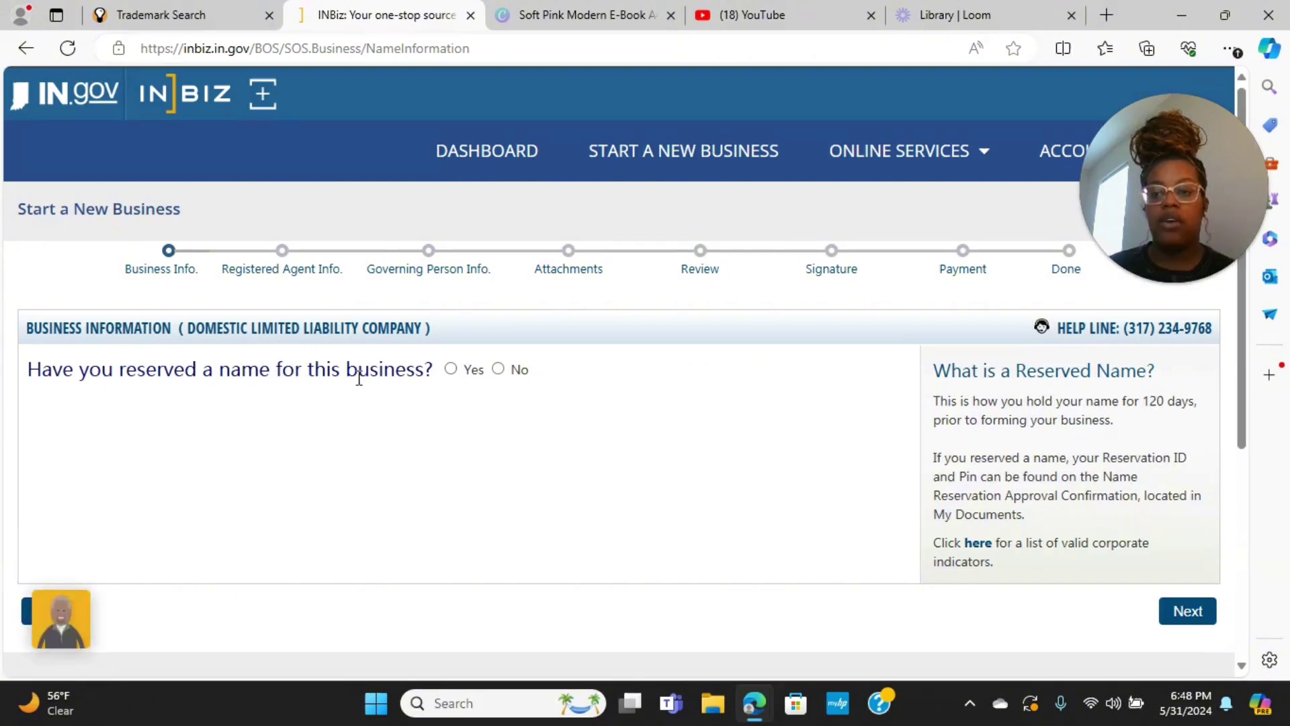
Answer that no name was reserved and check availability of 'princess unique global'
click(498, 370)
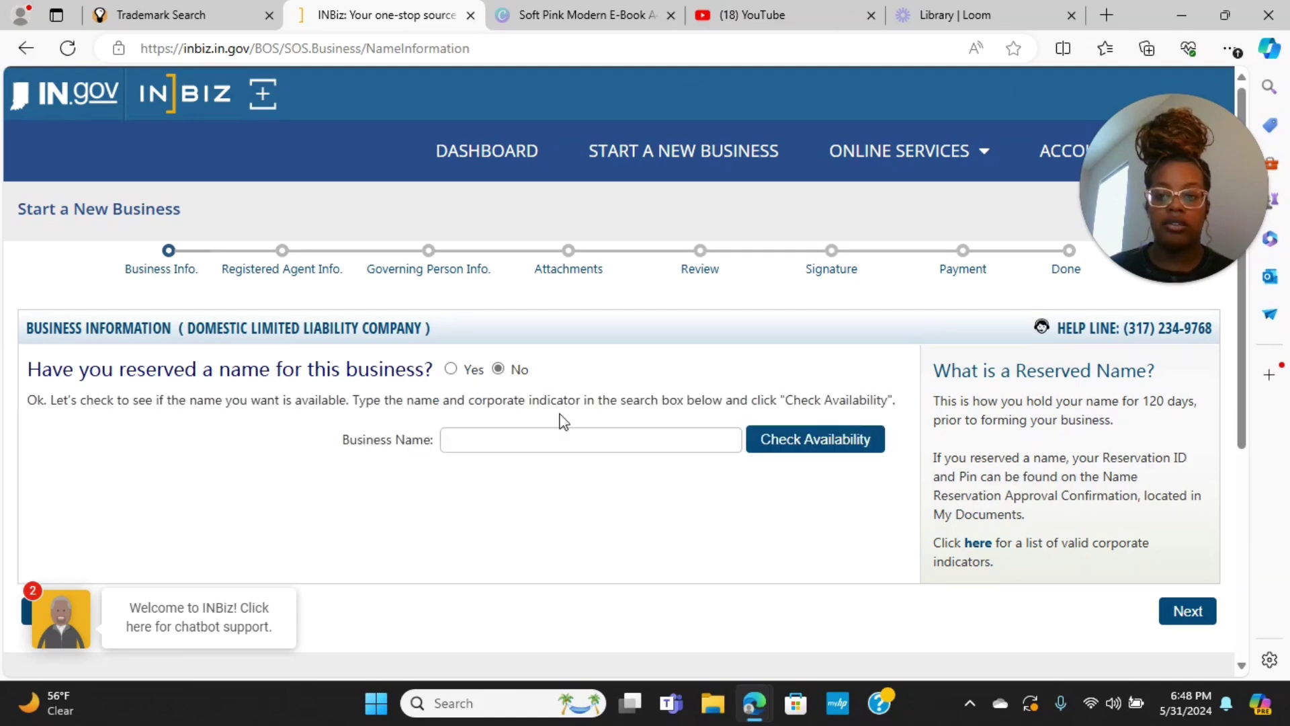
click(565, 436)
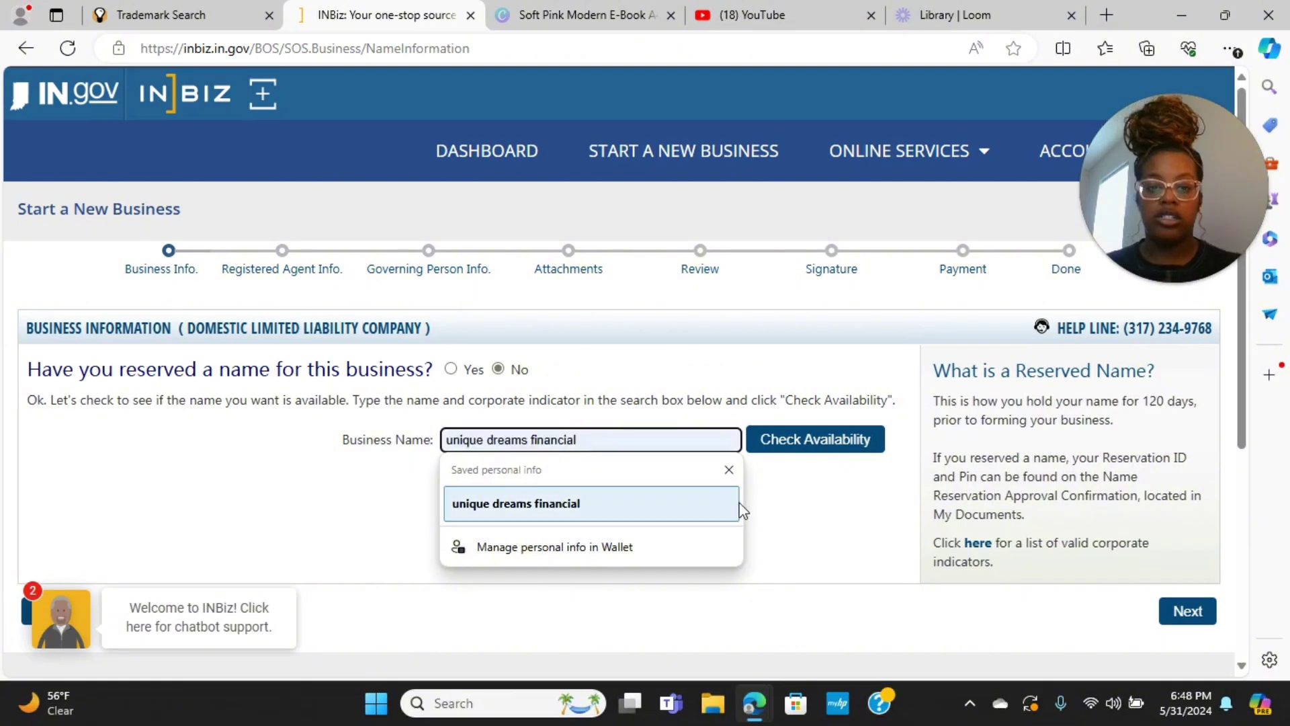
click(728, 470)
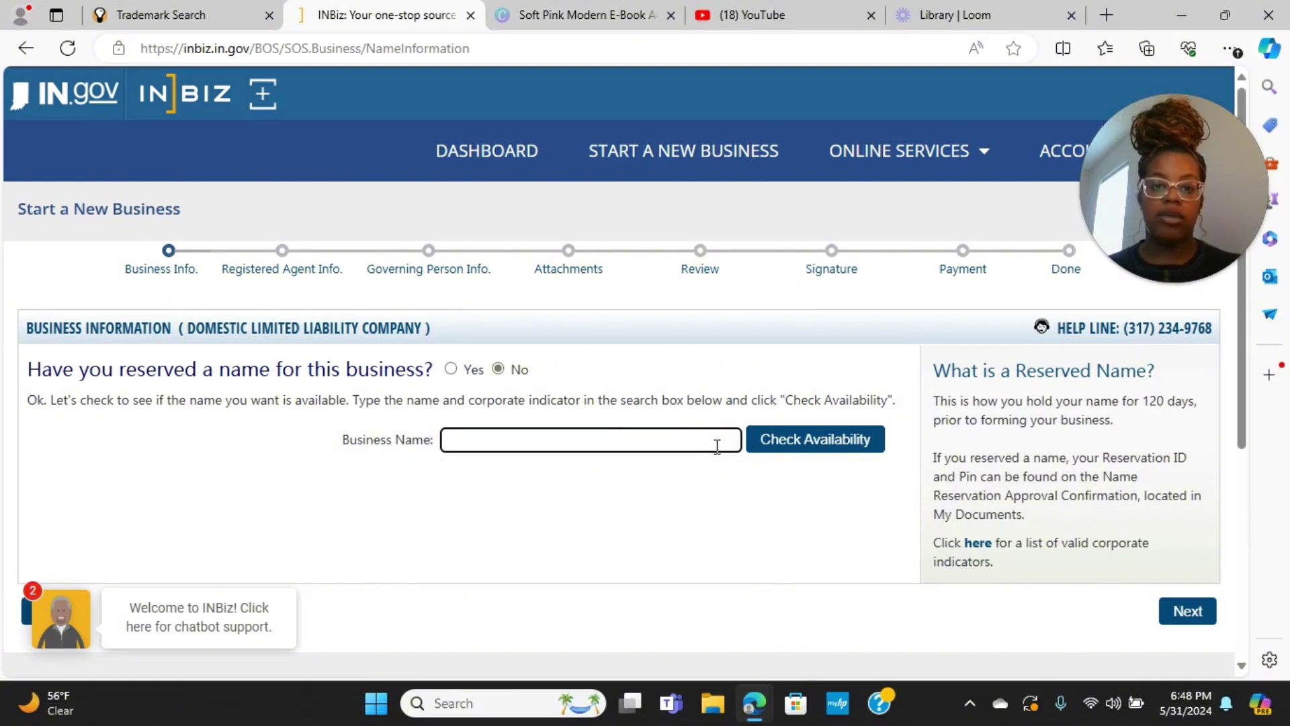
text(princ)
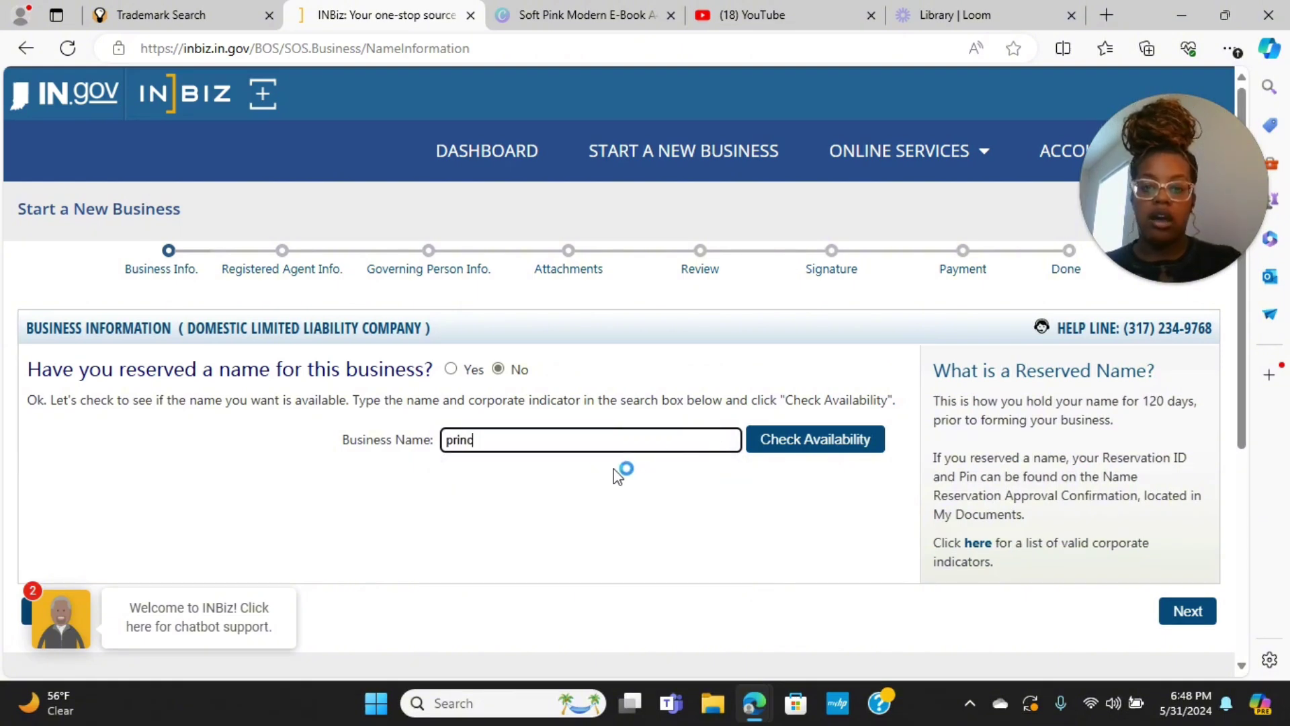
text(ess unique gloa)
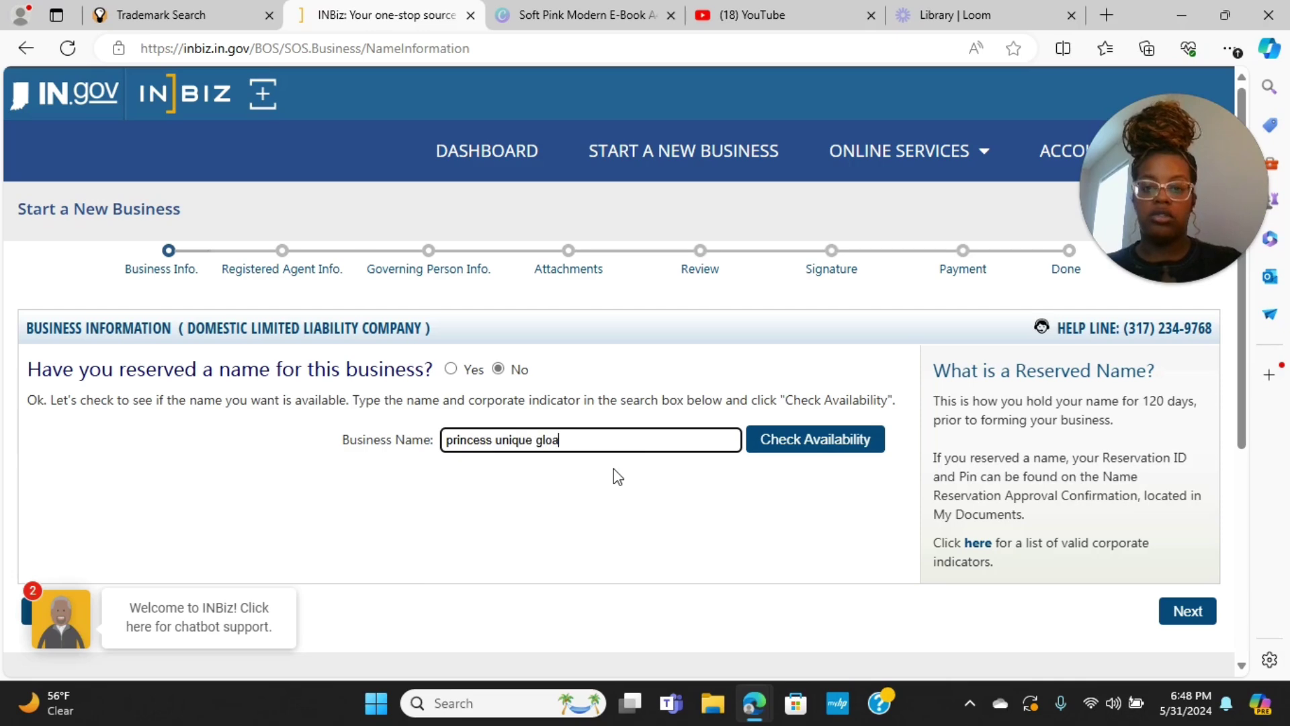
key(BackSpace)
text(bal)
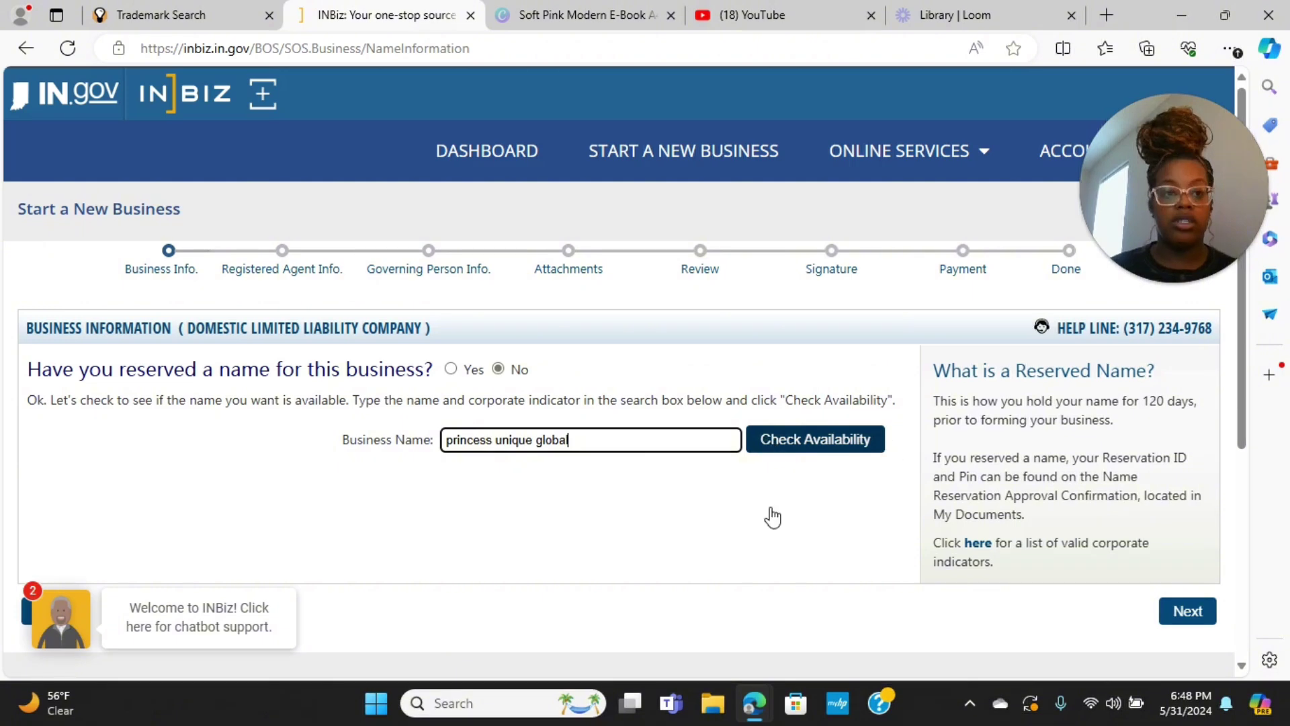
key(Return)
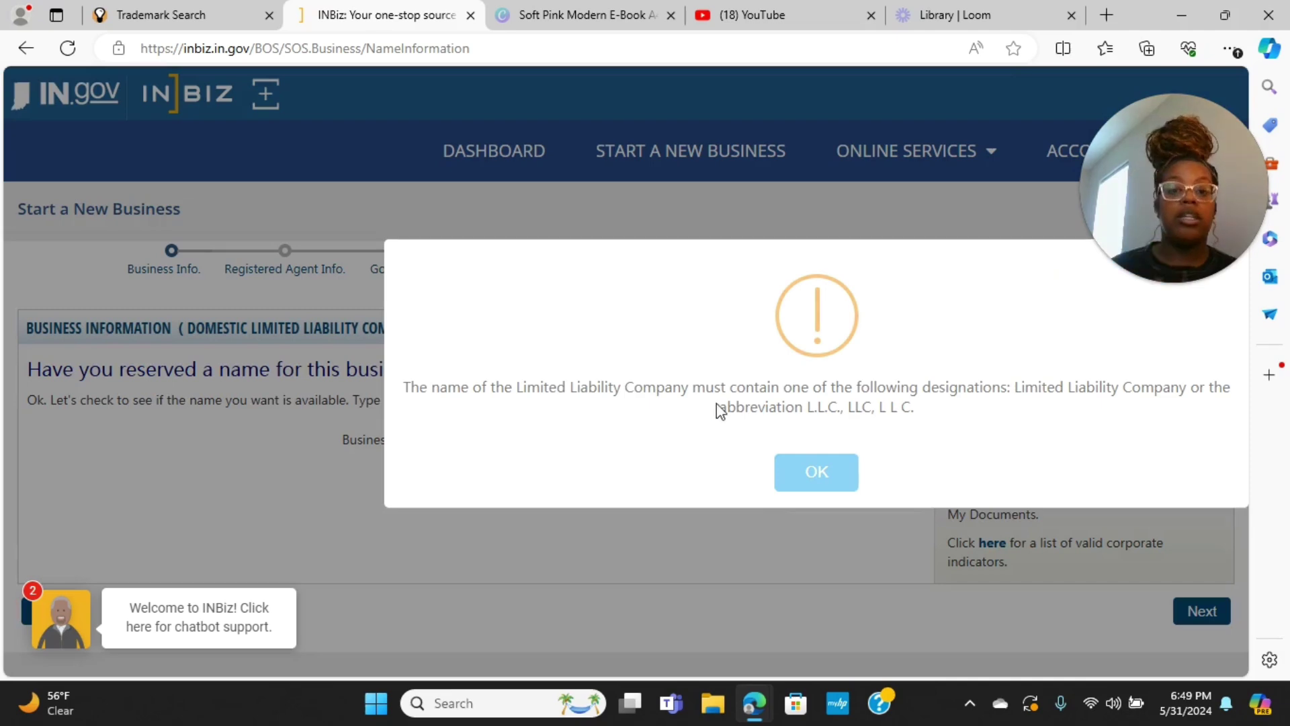
Dismiss the LLC designation warning, append 'llc' to the name and recheck availability
click(816, 494)
click(599, 437)
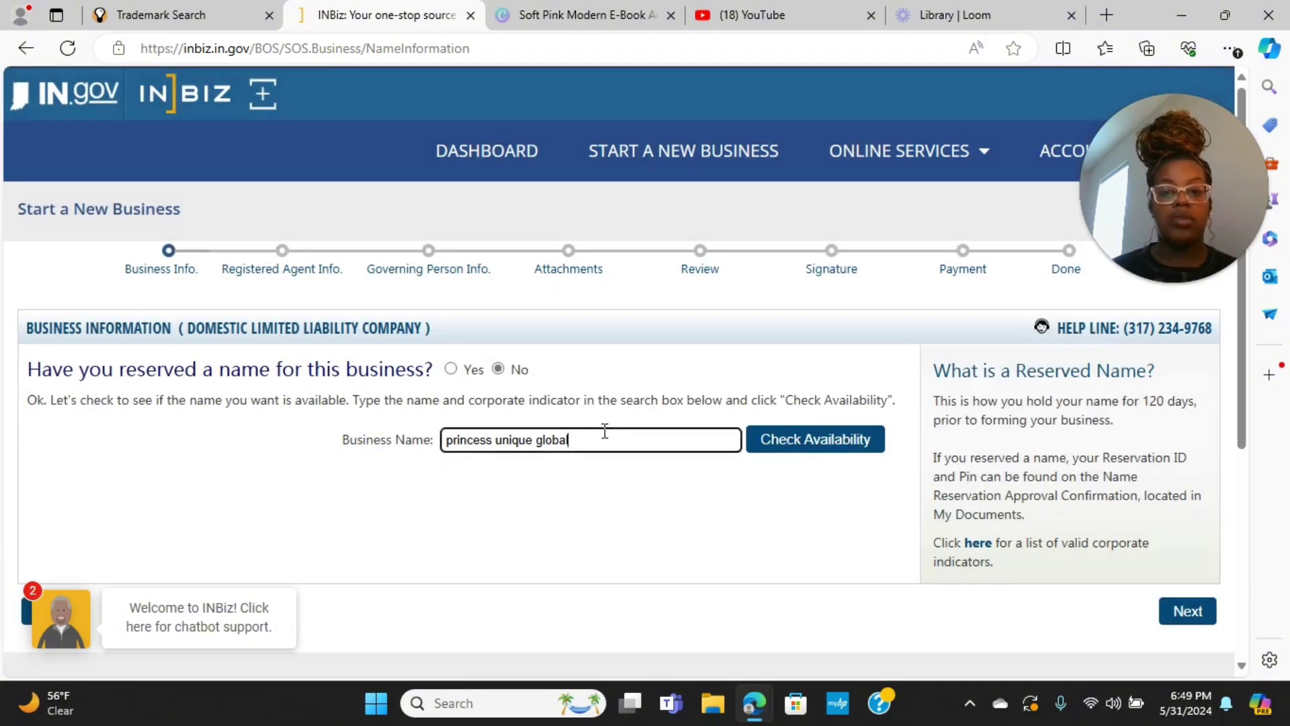
text(llc)
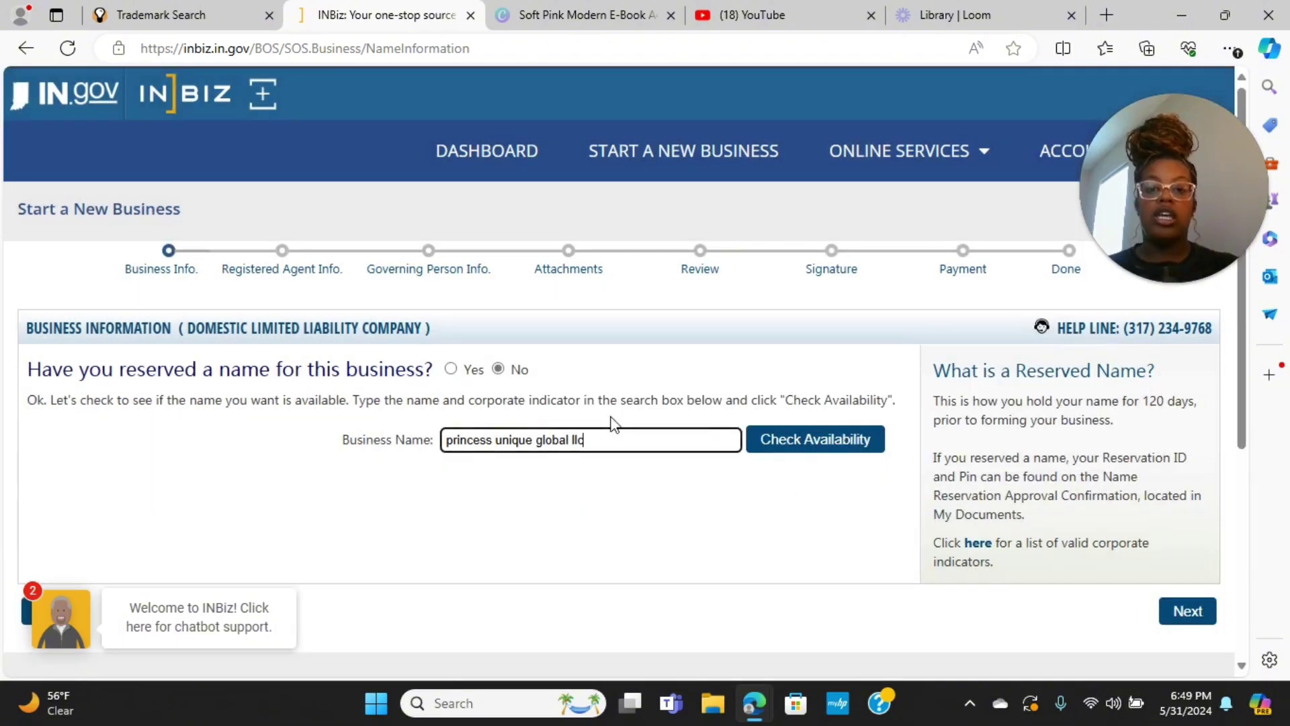
click(793, 440)
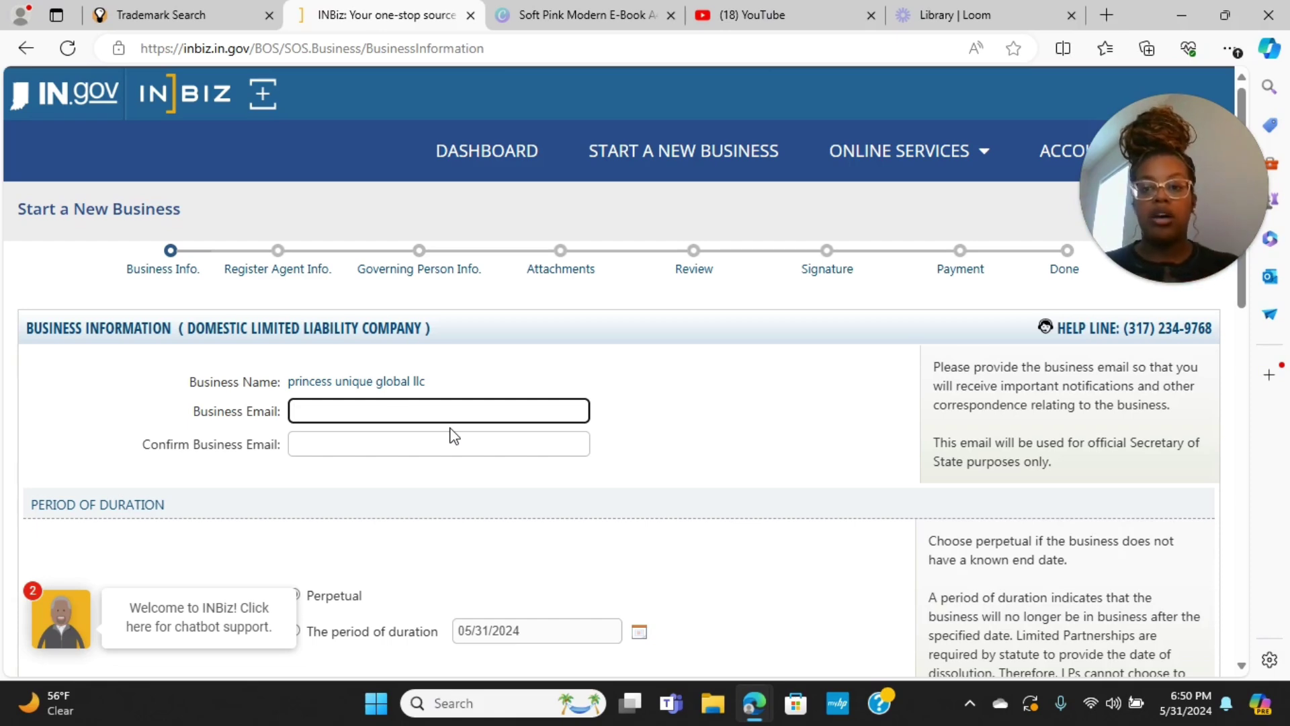
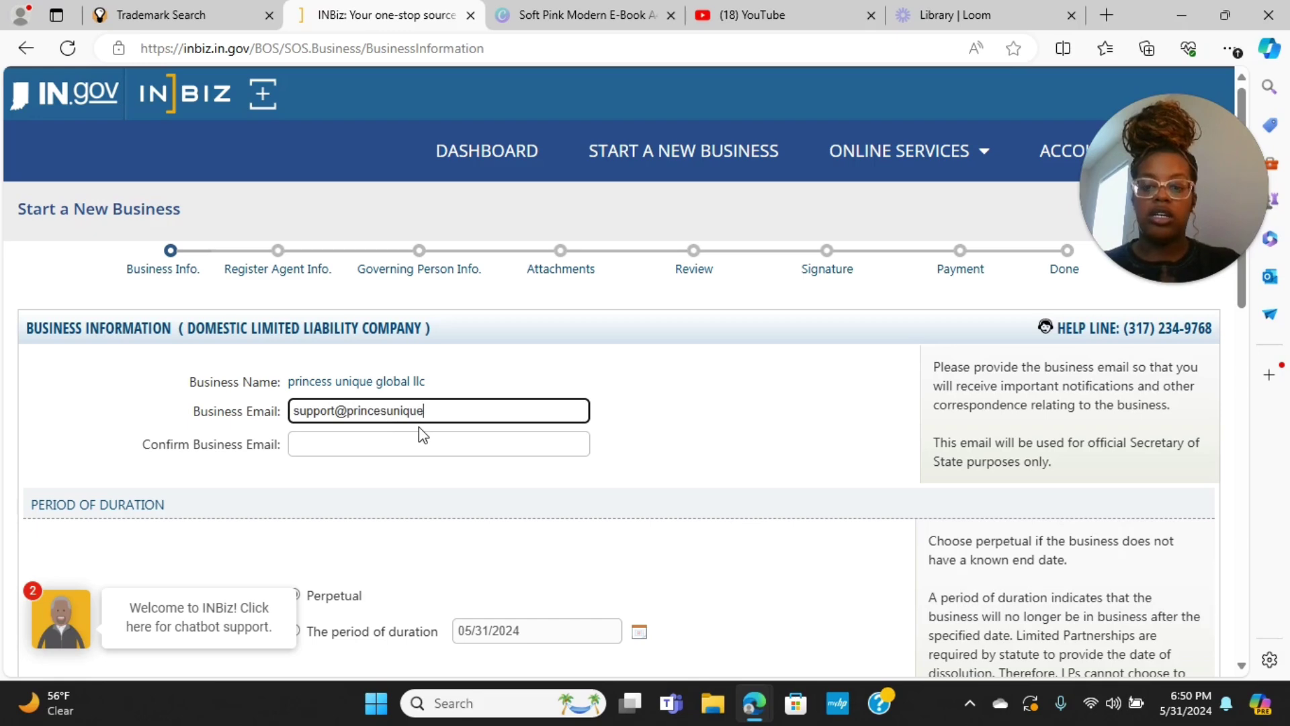
Enter the business email address in Business Email and again in Confirm Business Email
key(Tab)
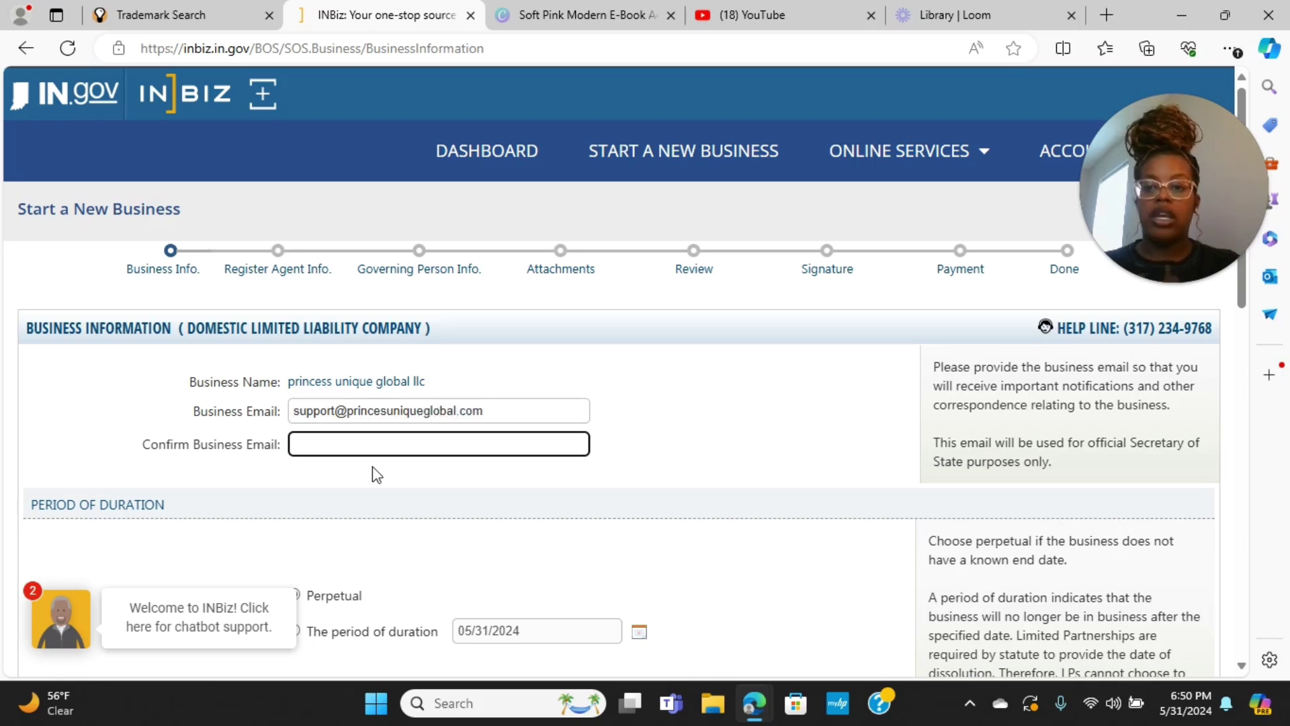
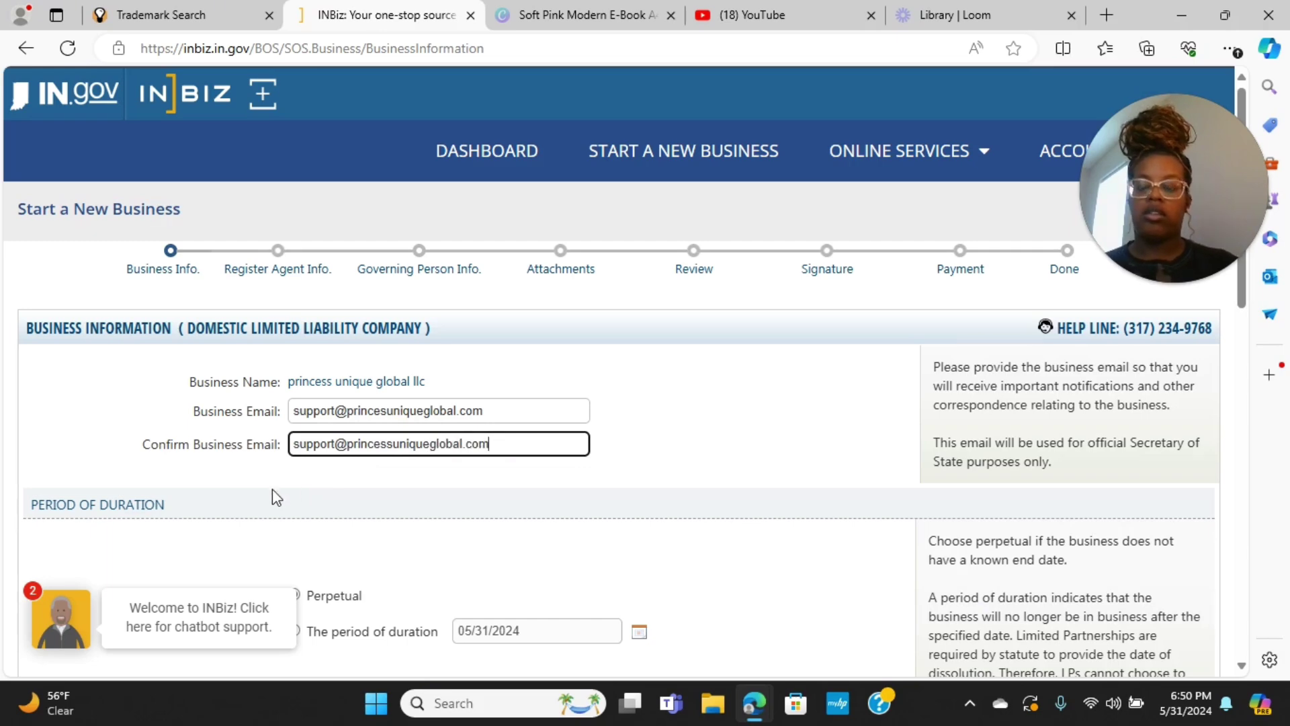
click(716, 549)
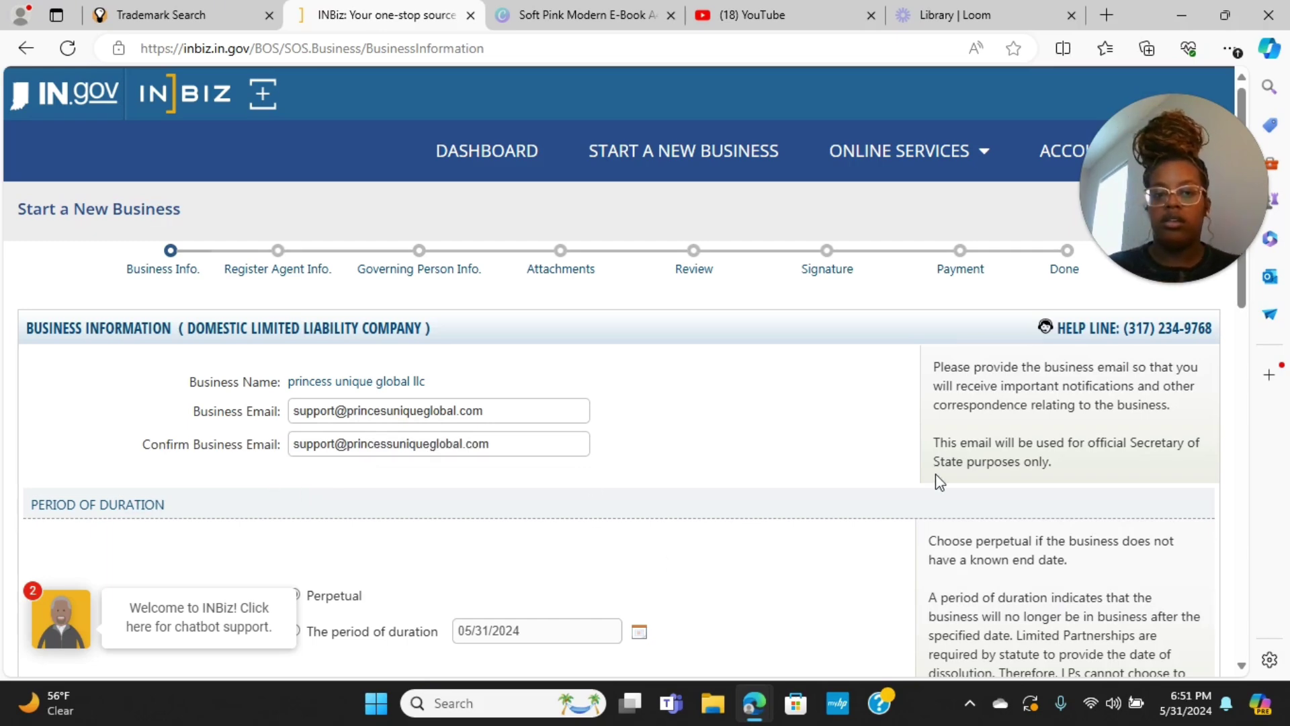
scroll(941, 481, down, 1)
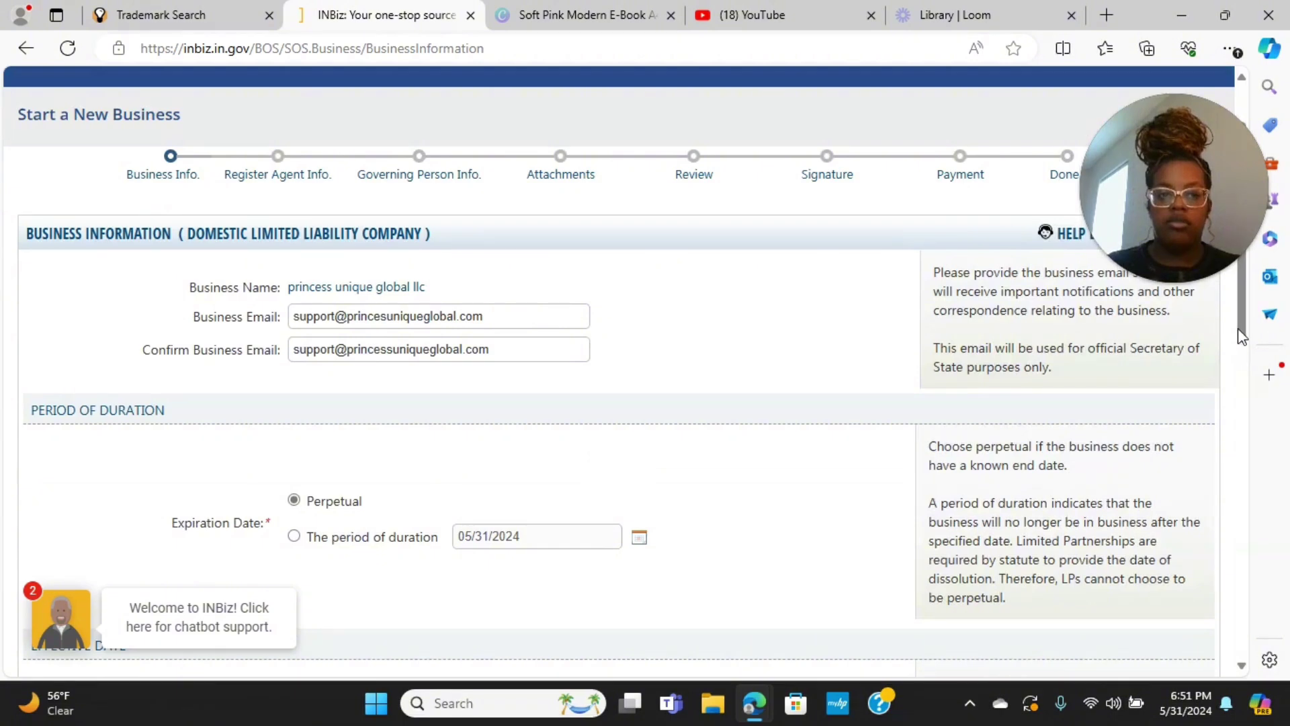
Scroll through the Period of Duration, Effective Date and Principal Office Address sections
drag(1241, 336, 1255, 463)
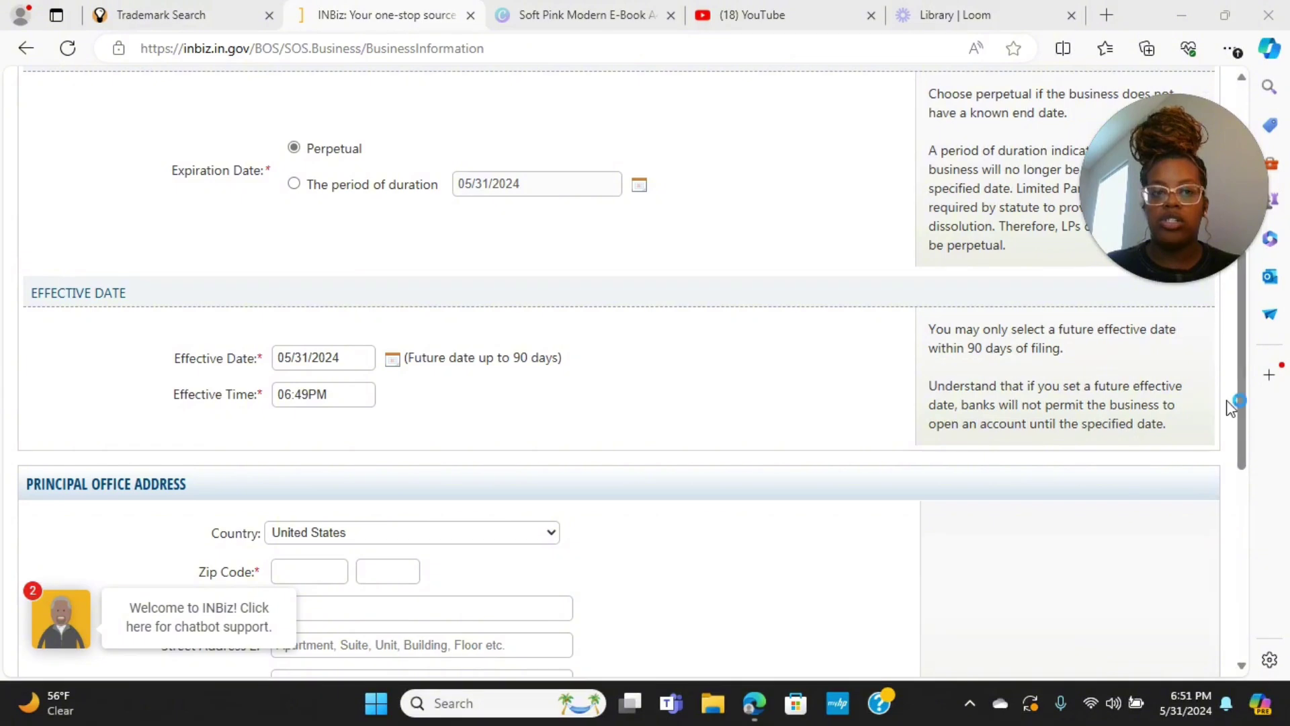
drag(1240, 403, 1242, 356)
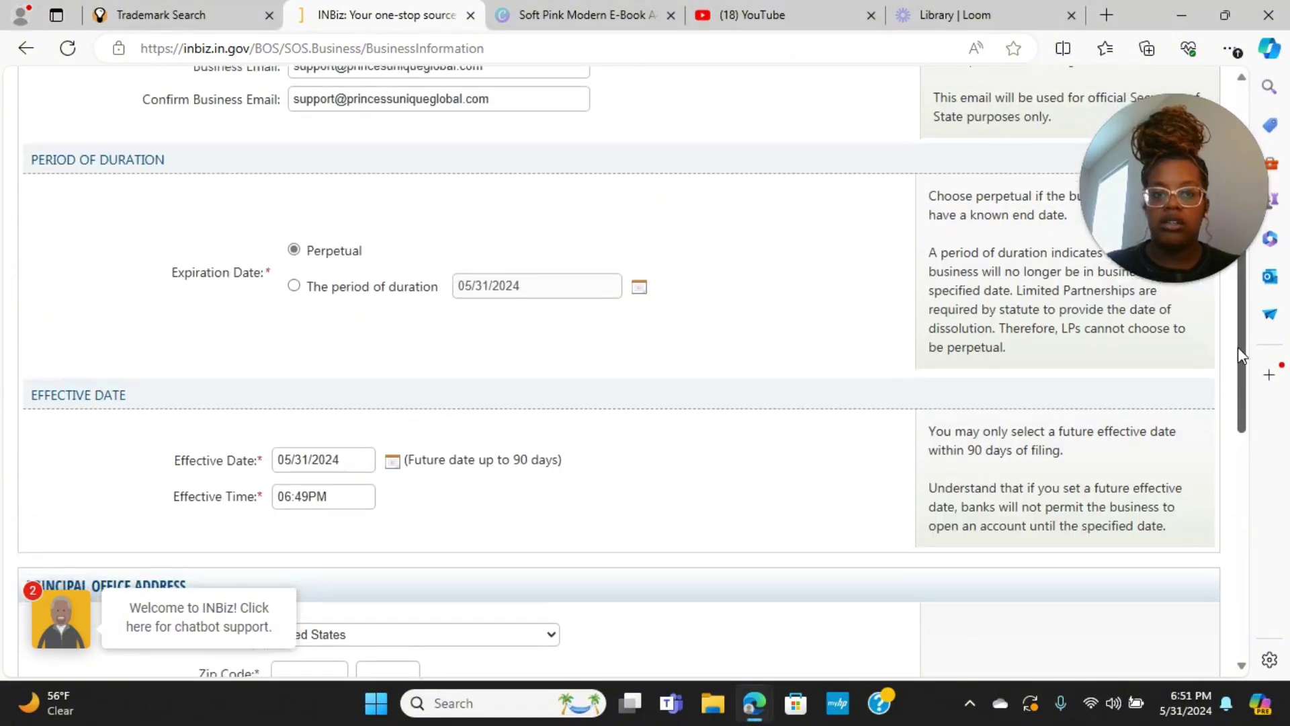
mouse_move(1188, 131)
mouse_down()
mouse_move(1166, 246)
mouse_move(1186, 377)
mouse_move(1193, 175)
mouse_move(1181, 140)
mouse_up()
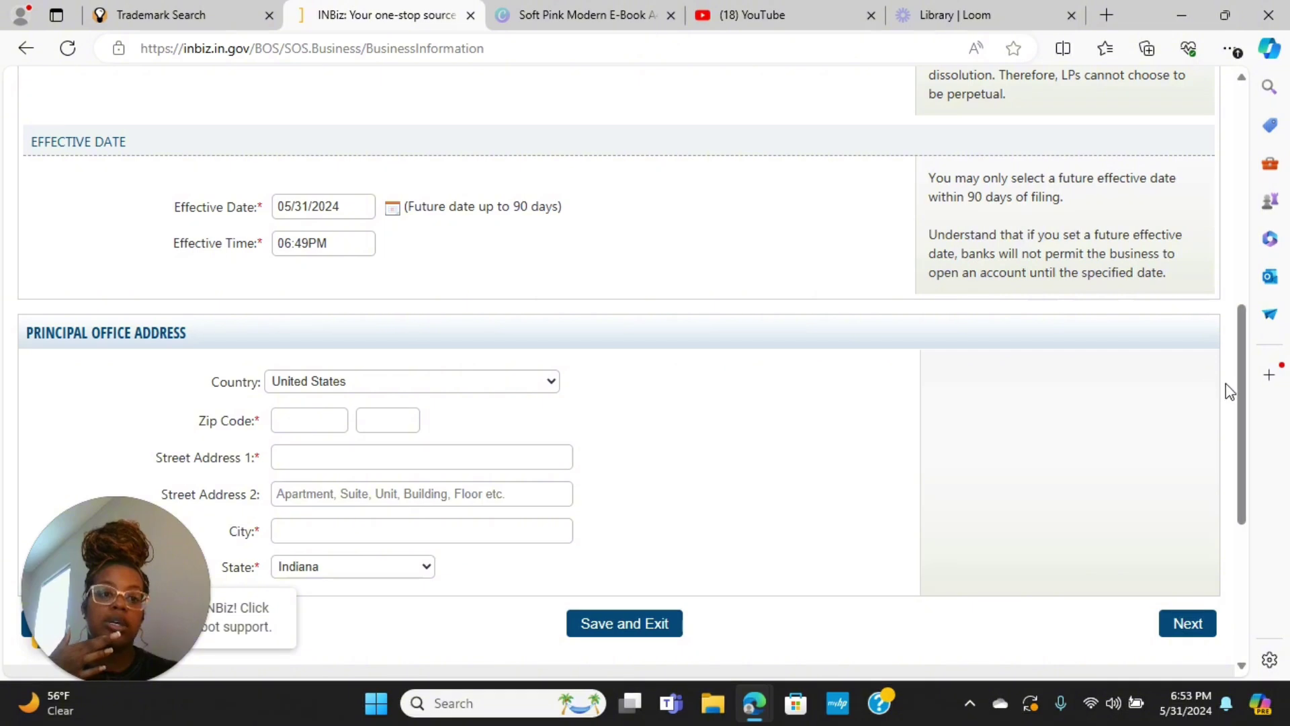
drag(1237, 377, 1224, 452)
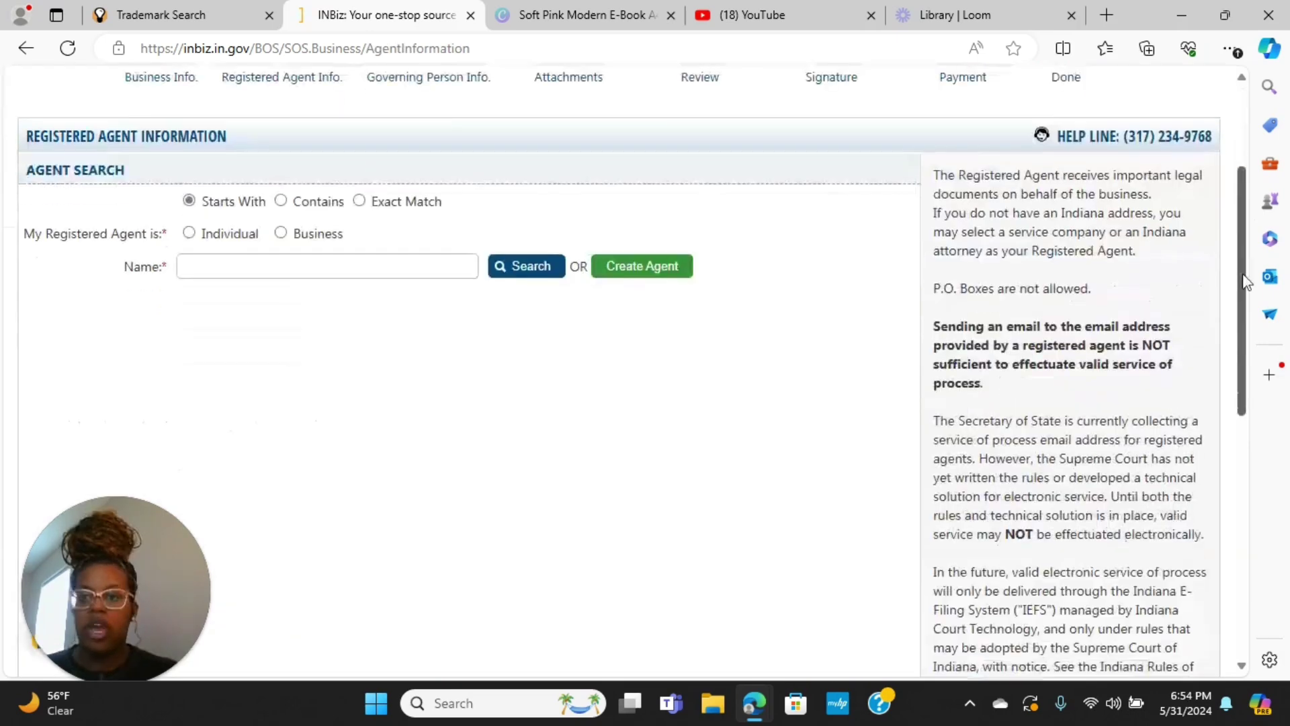
drag(1244, 276, 1243, 307)
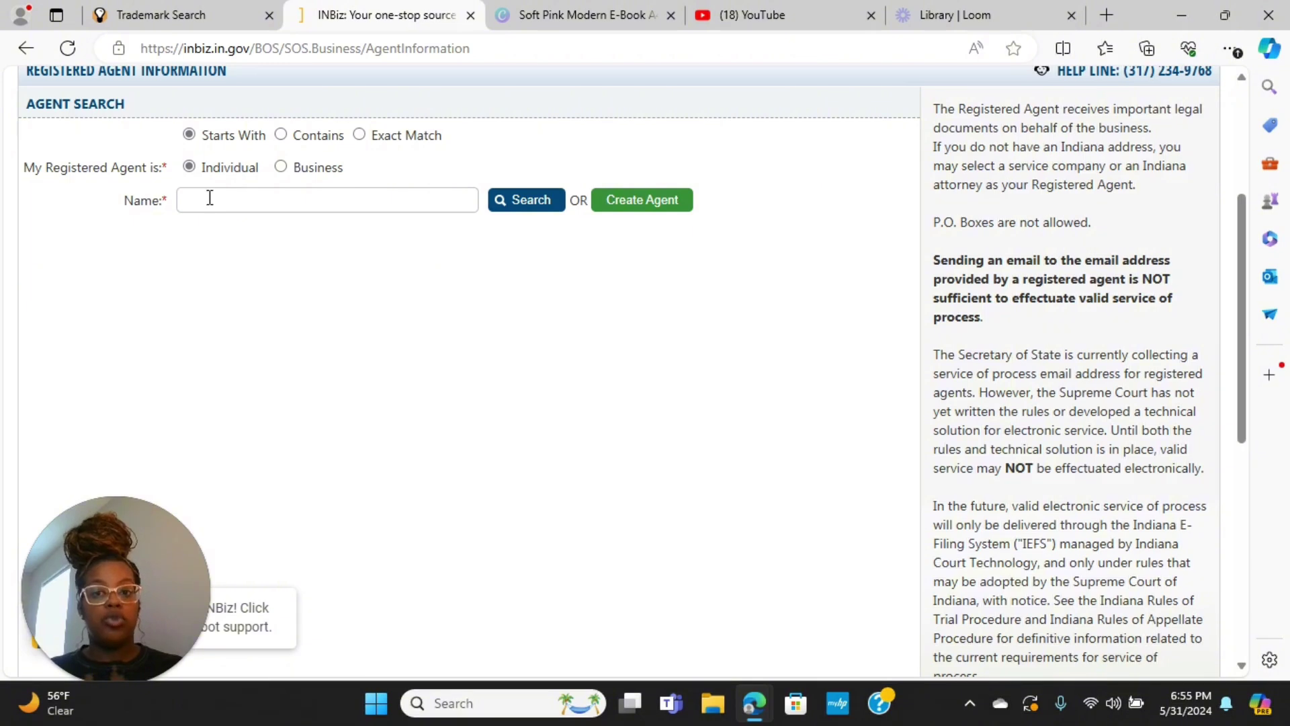
Start creating a new individual registered agent with Create Agent
click(623, 214)
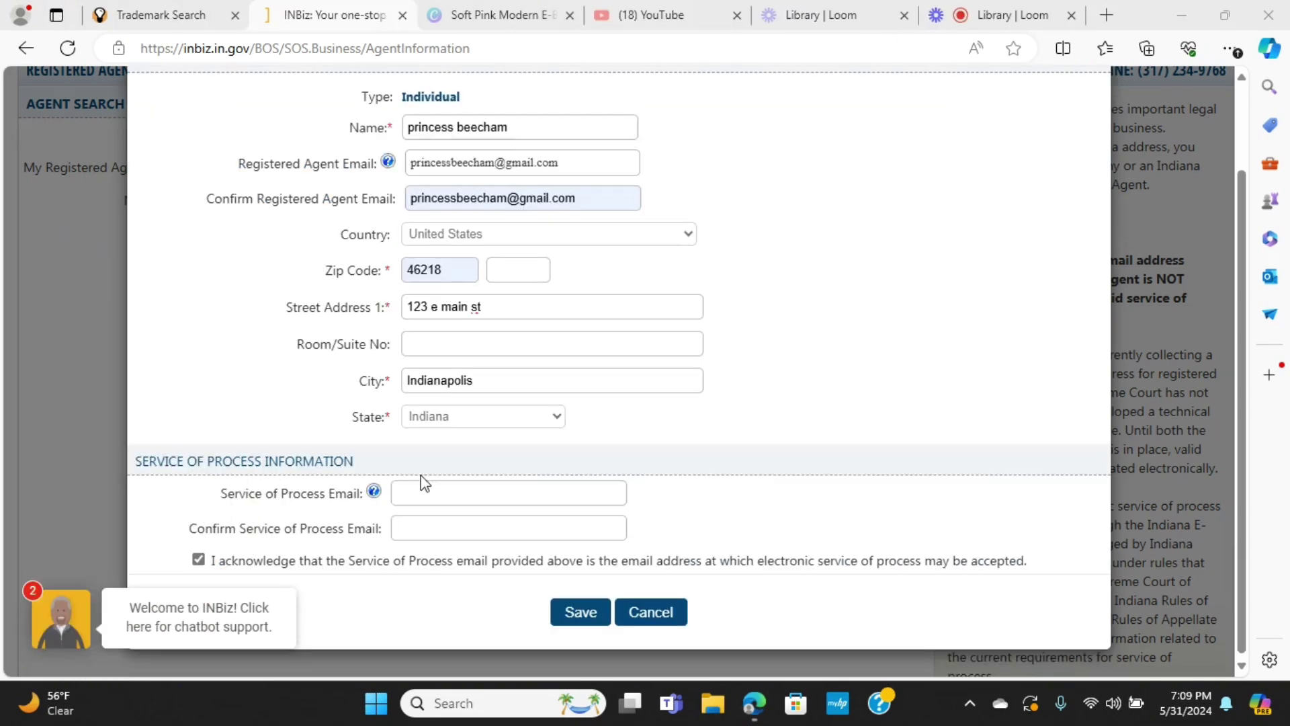
Add the agent's service of process email, save the agent, and continue to Governing Person Info
mouse_move(374, 494)
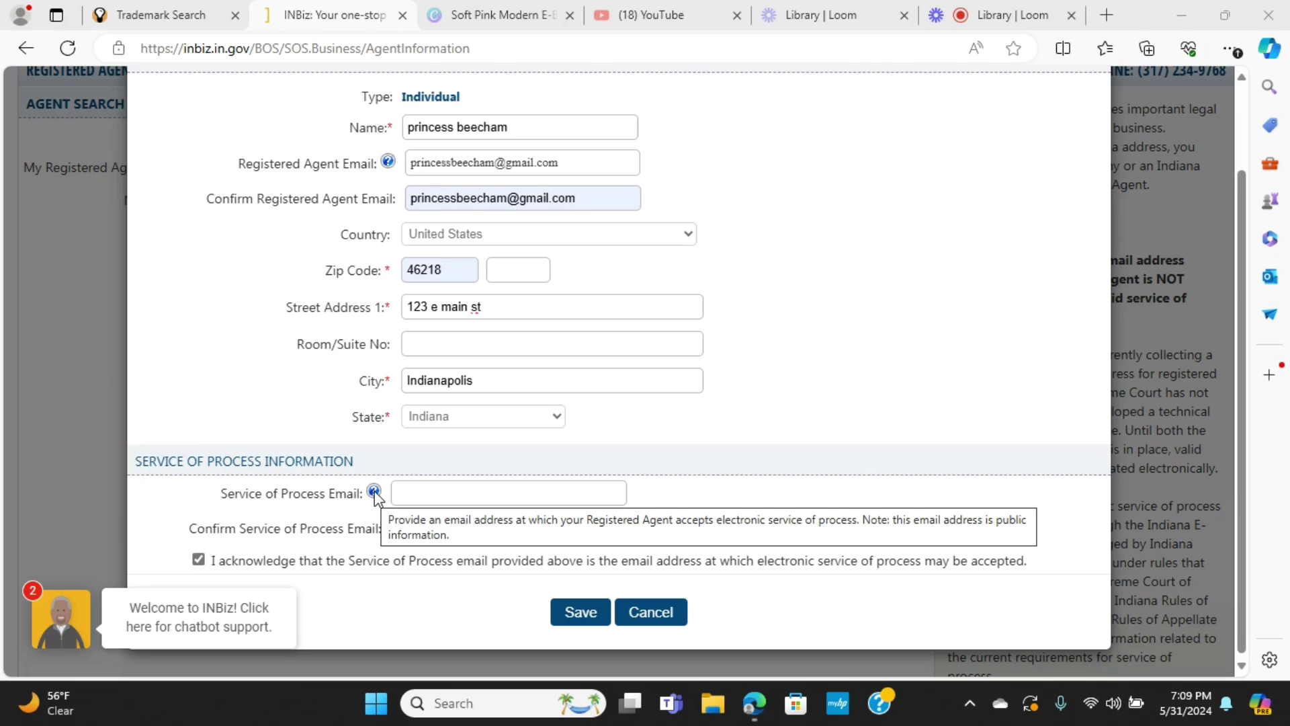
click(488, 495)
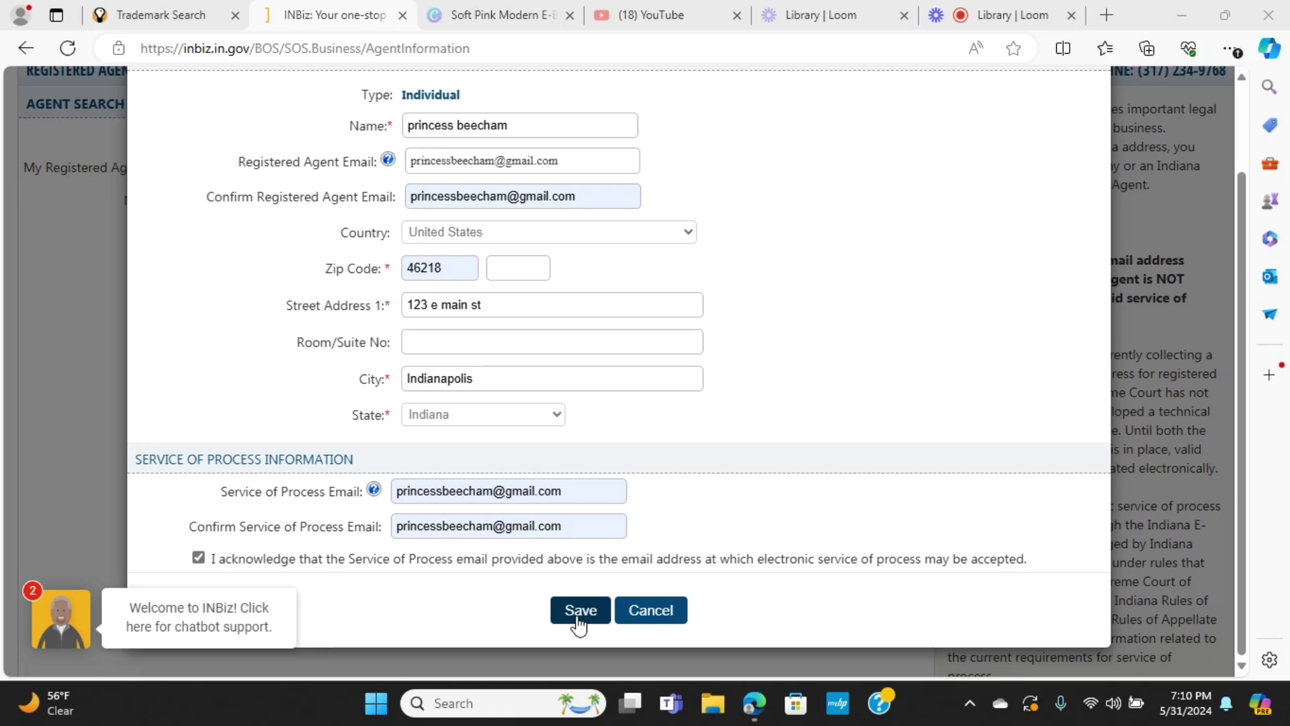
click(579, 612)
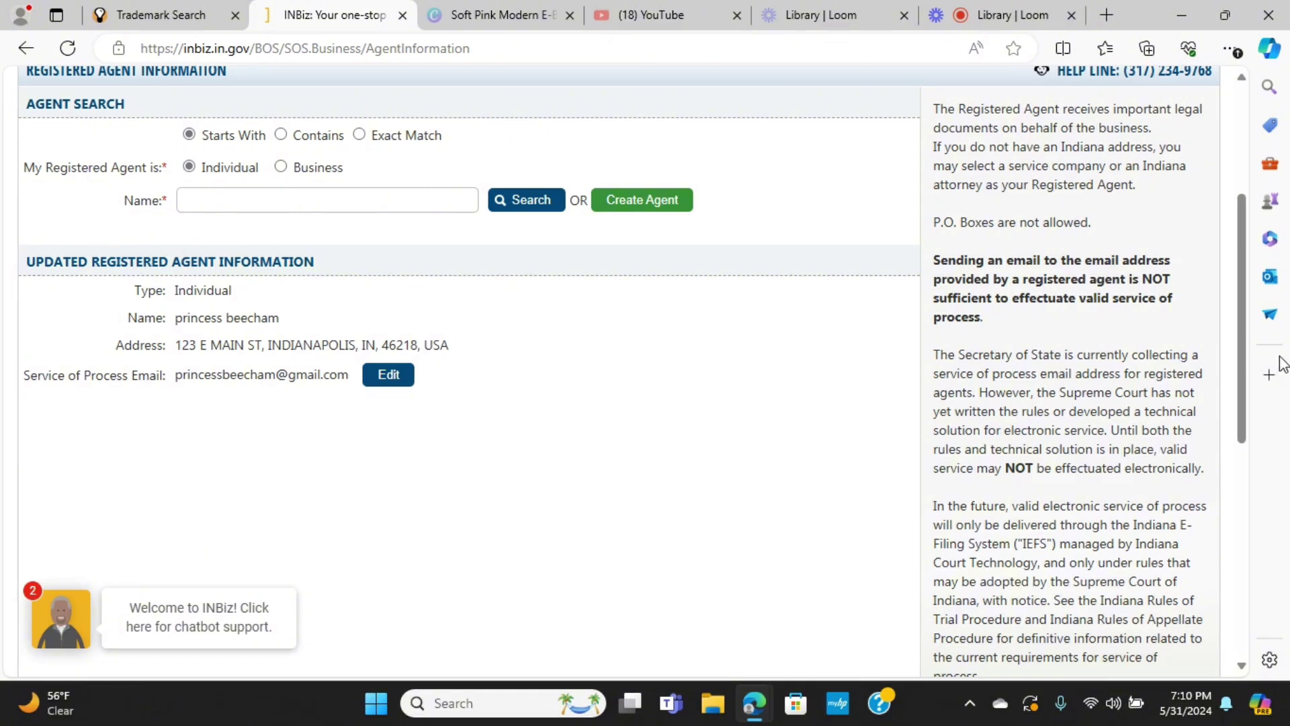
drag(1242, 345, 1241, 417)
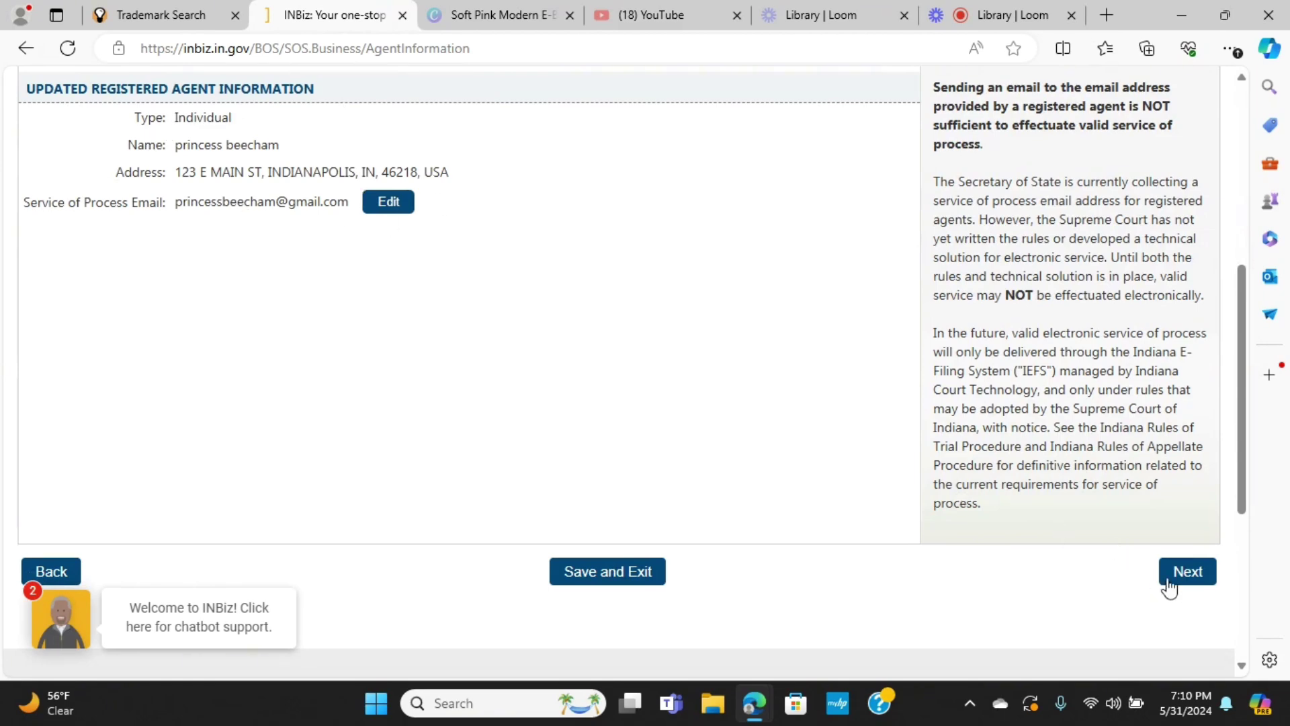
click(1169, 586)
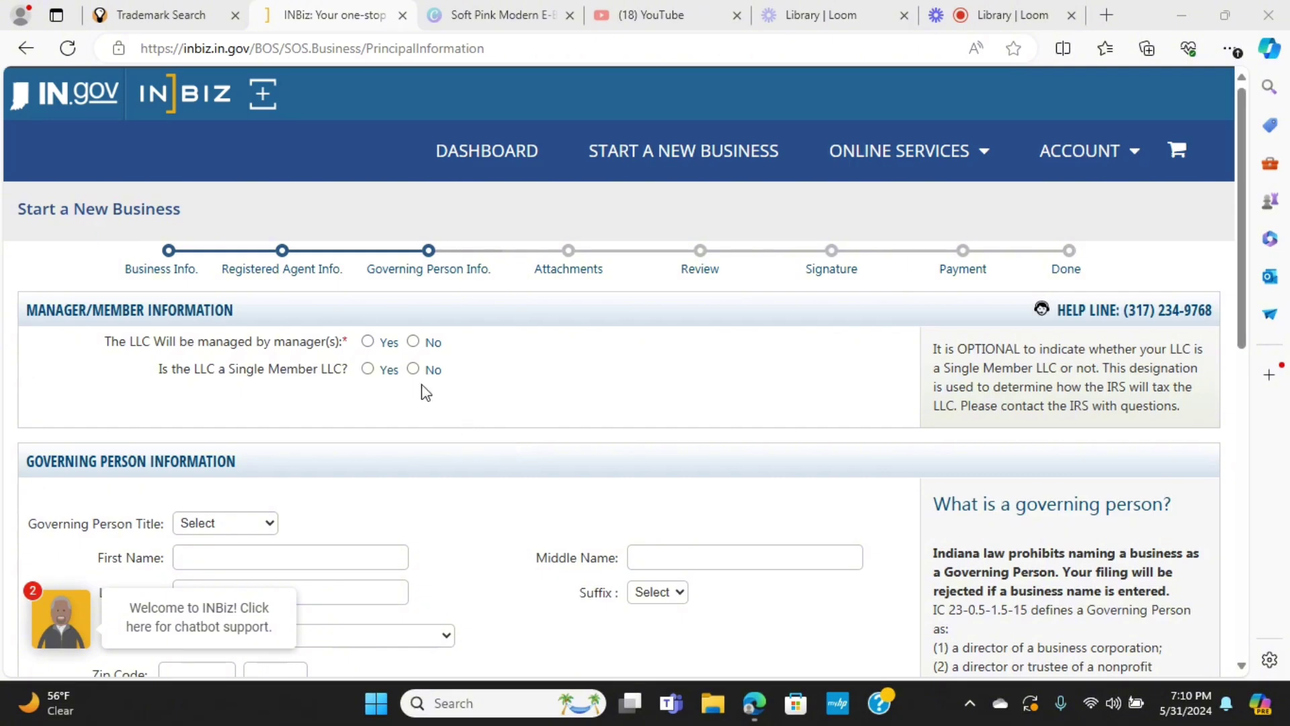
Answer Yes to 'managed by manager(s)' and Yes to 'Single Member LLC'
click(368, 342)
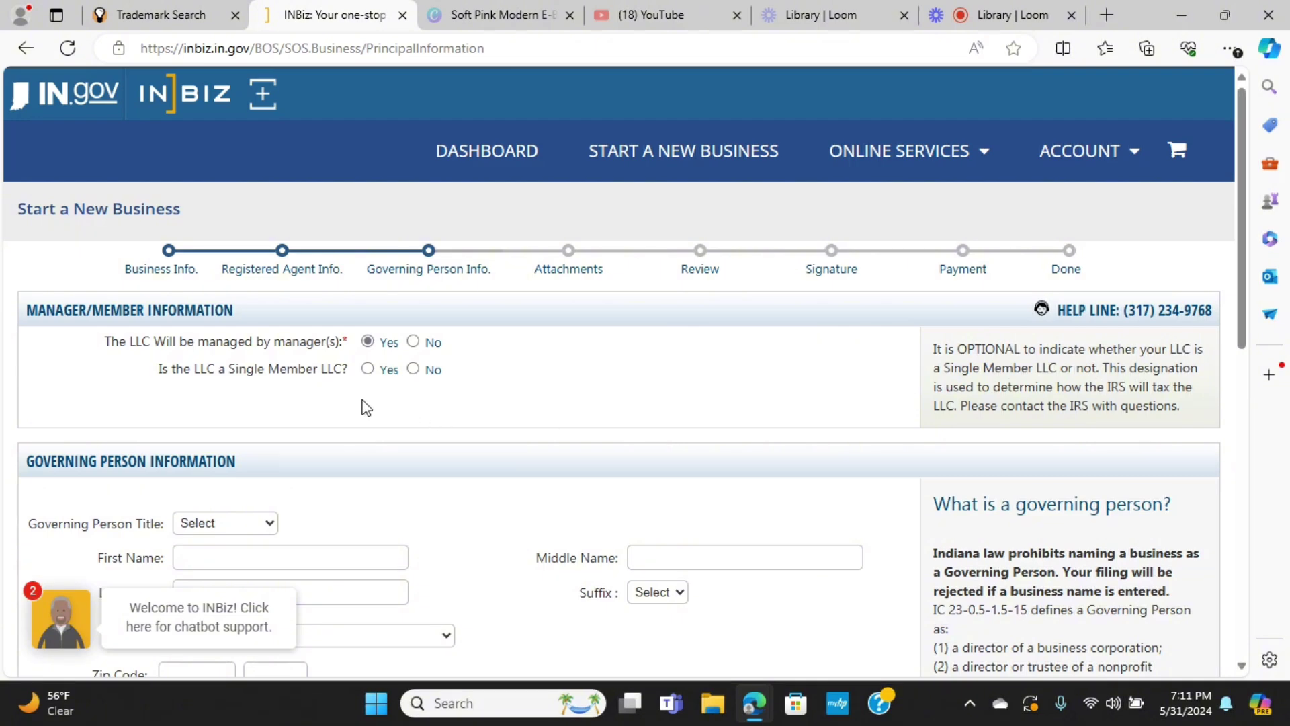
click(368, 368)
scroll(639, 498, down, 5)
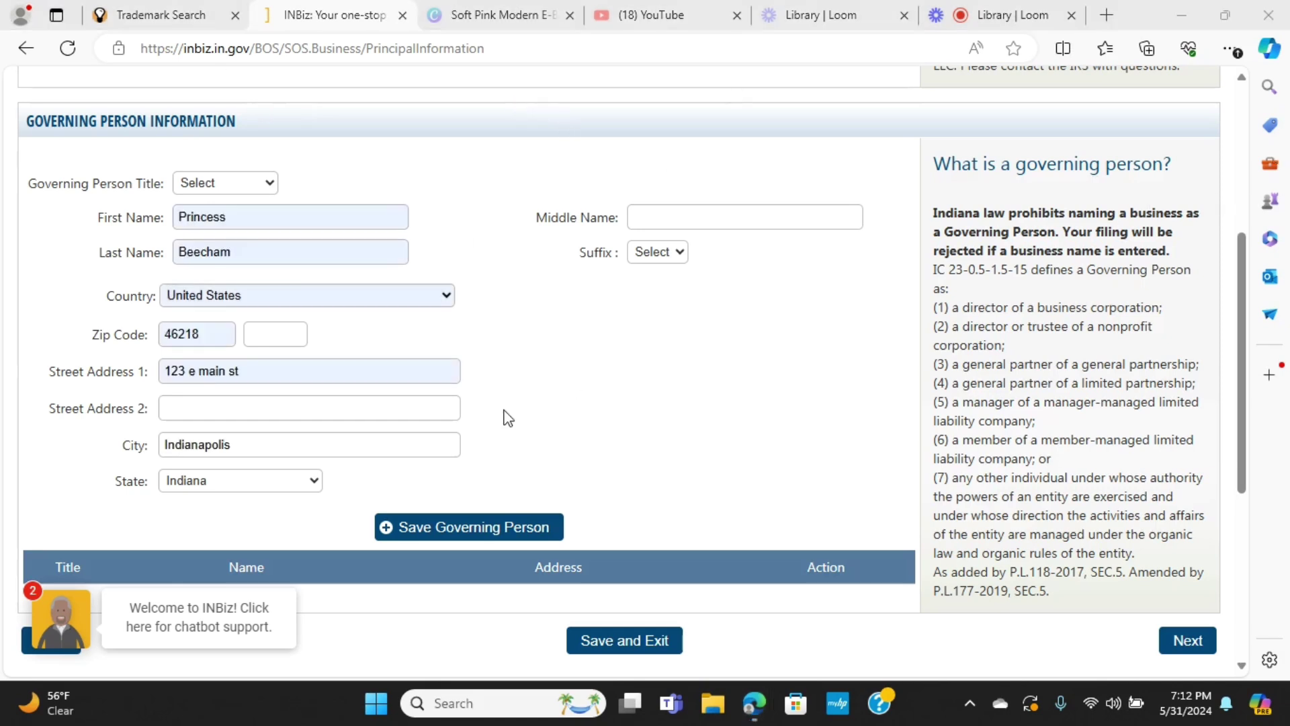
Give the governing person the title Manager, save them, and continue to Attachments
click(490, 530)
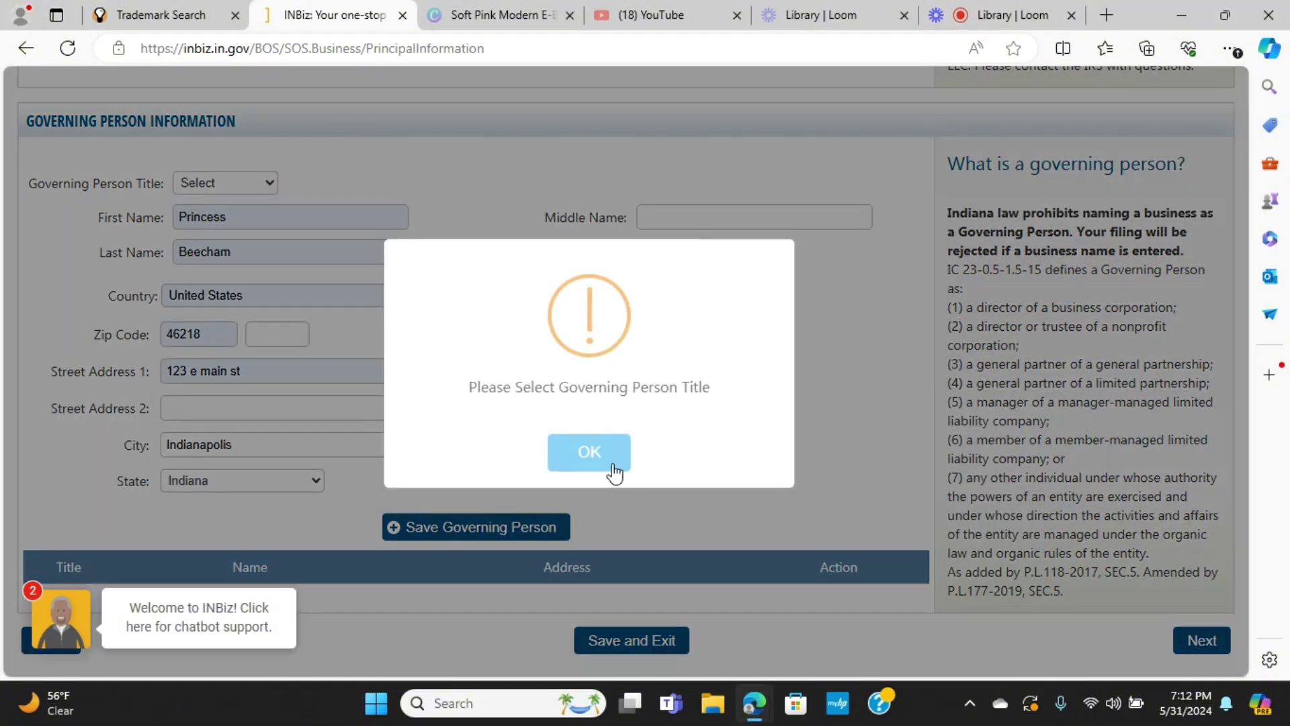
click(590, 453)
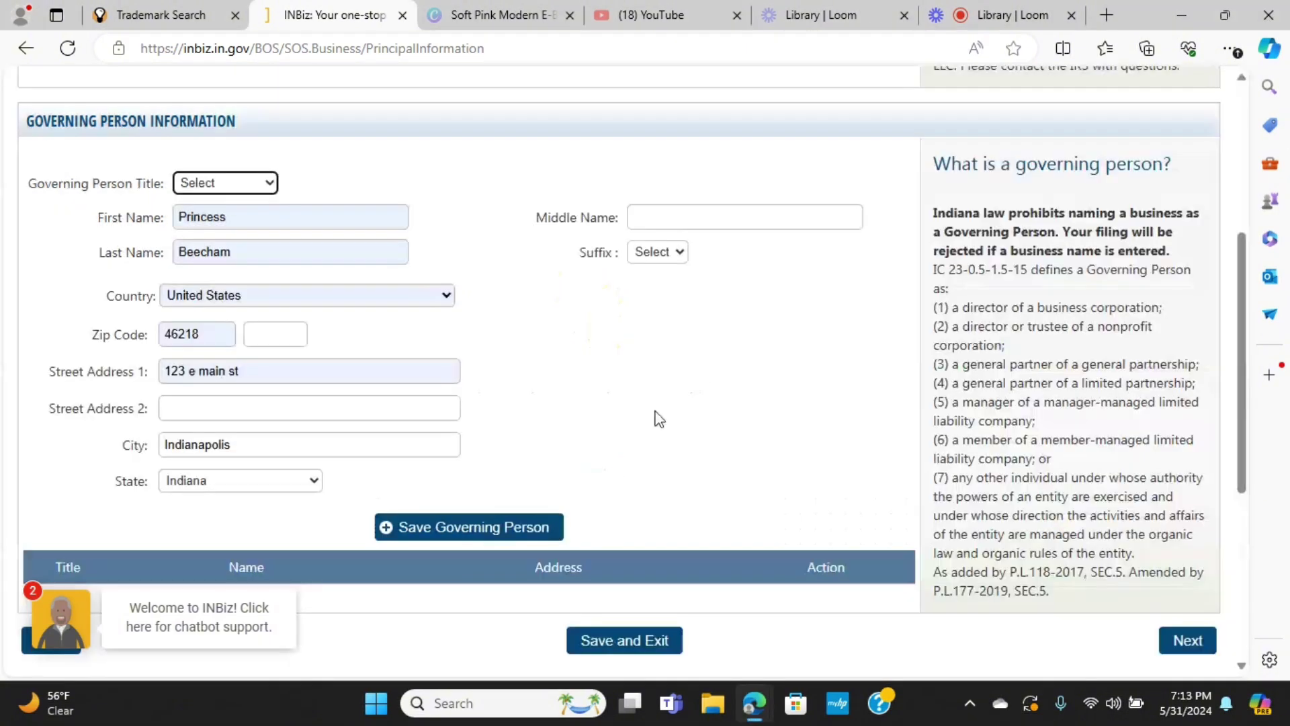
click(260, 184)
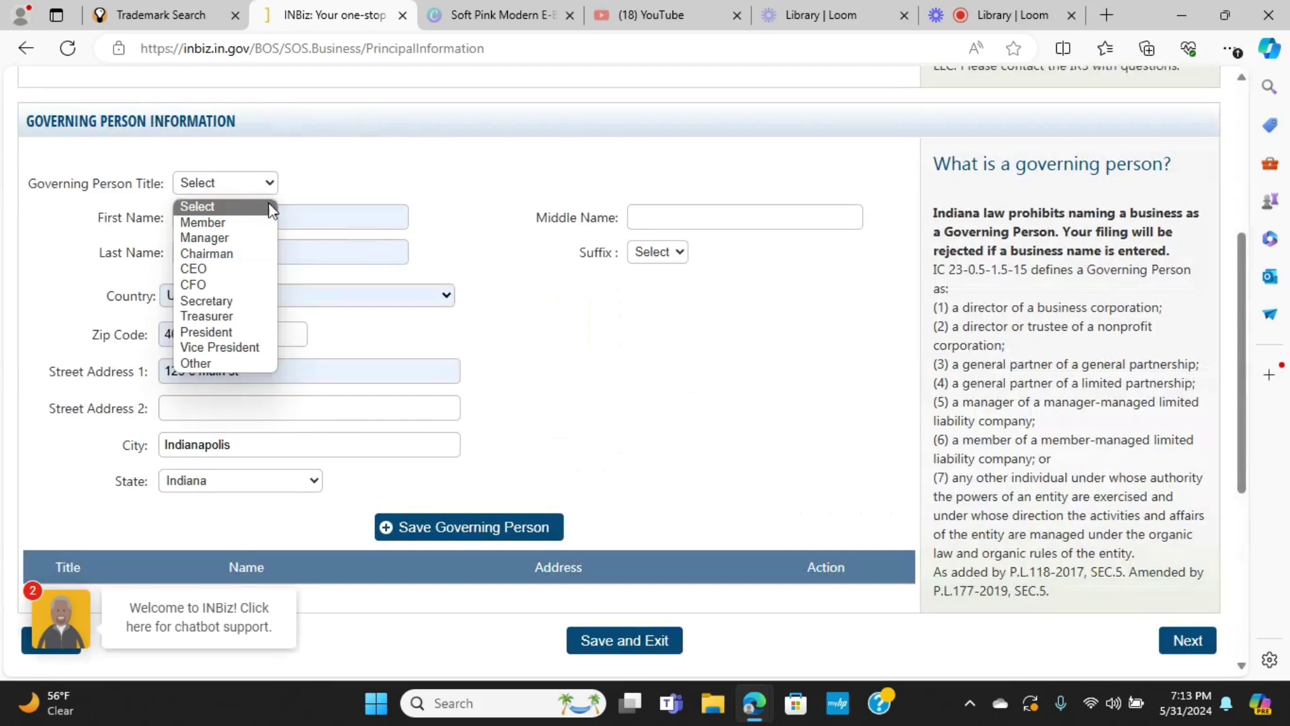
click(255, 242)
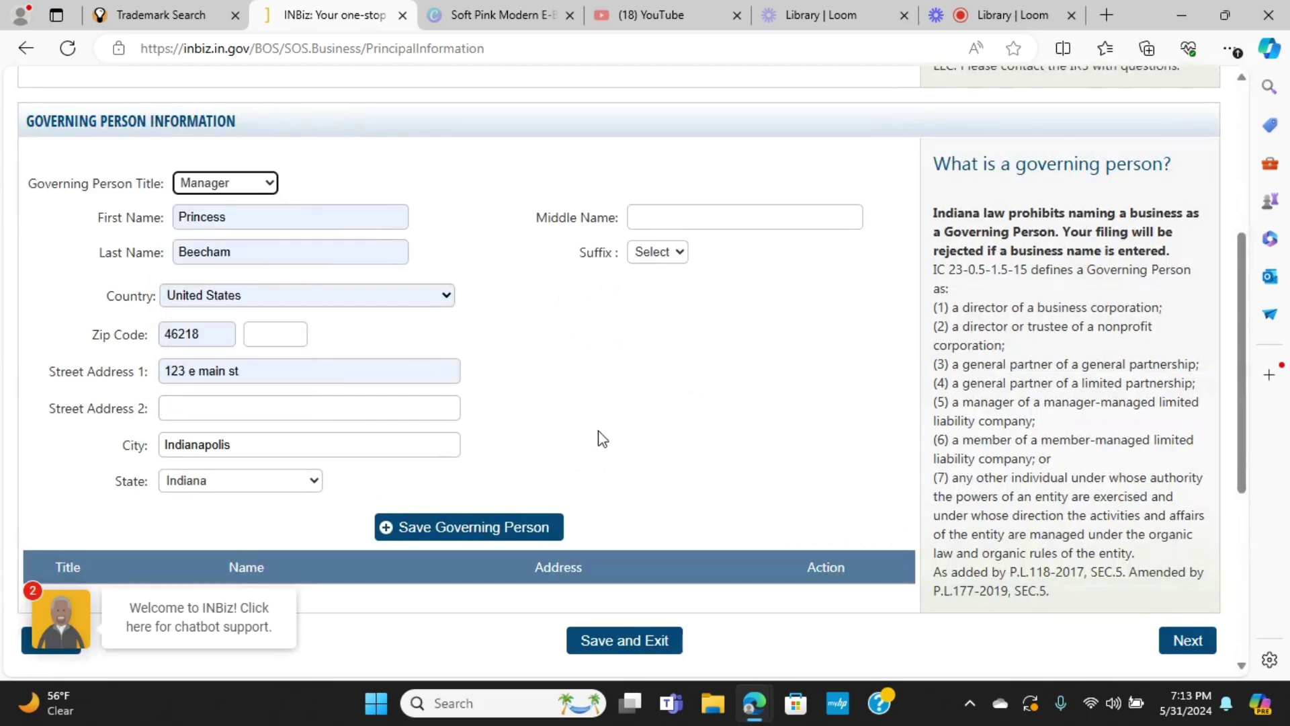
click(272, 186)
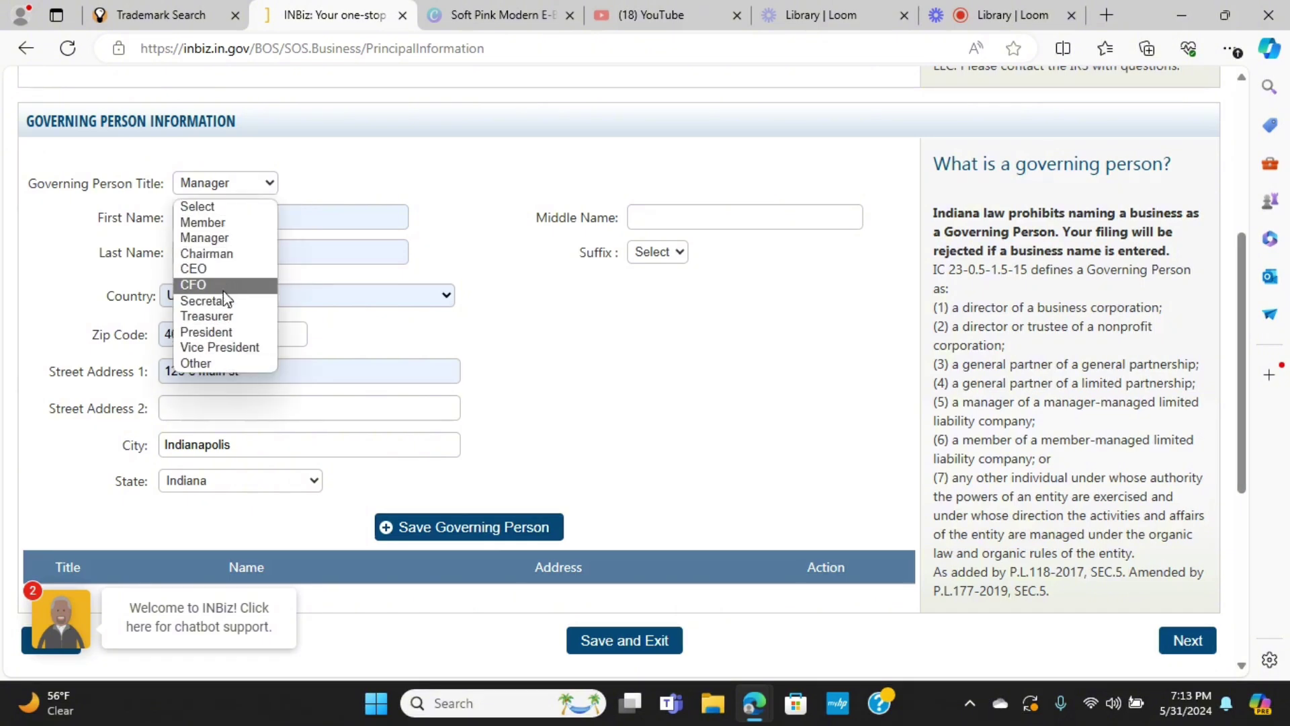
click(222, 243)
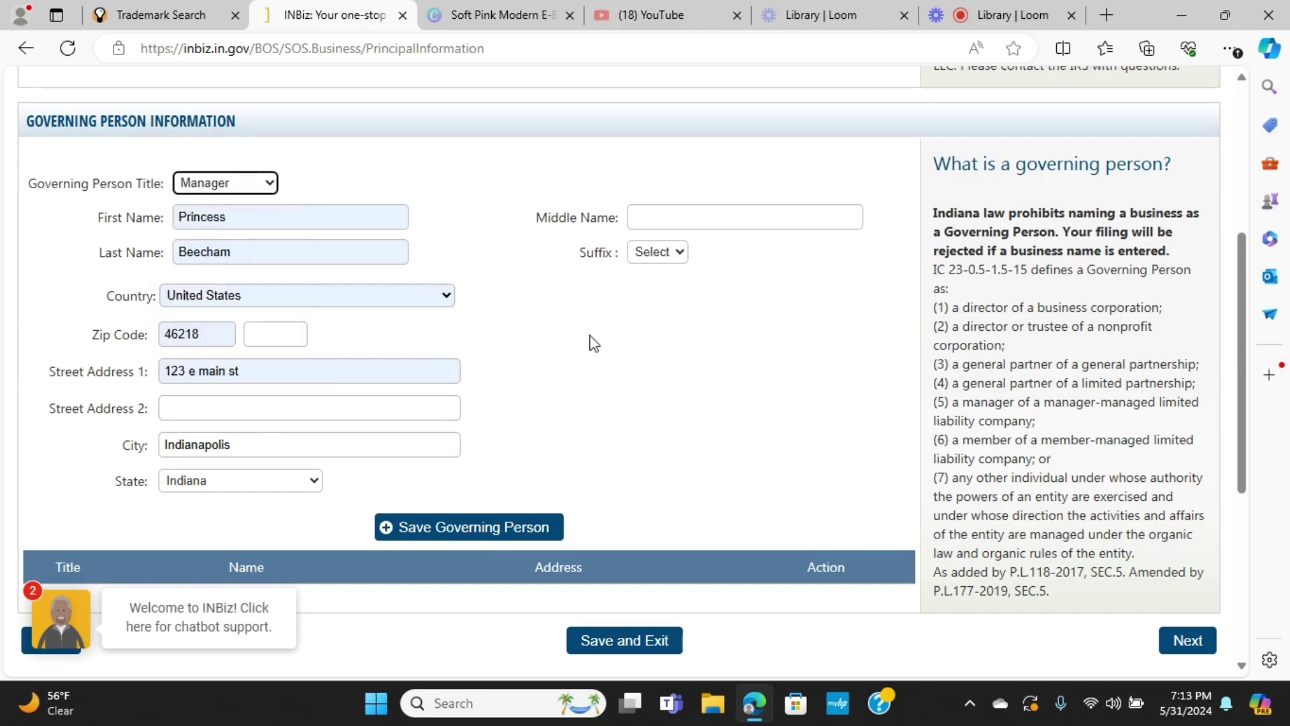
click(492, 531)
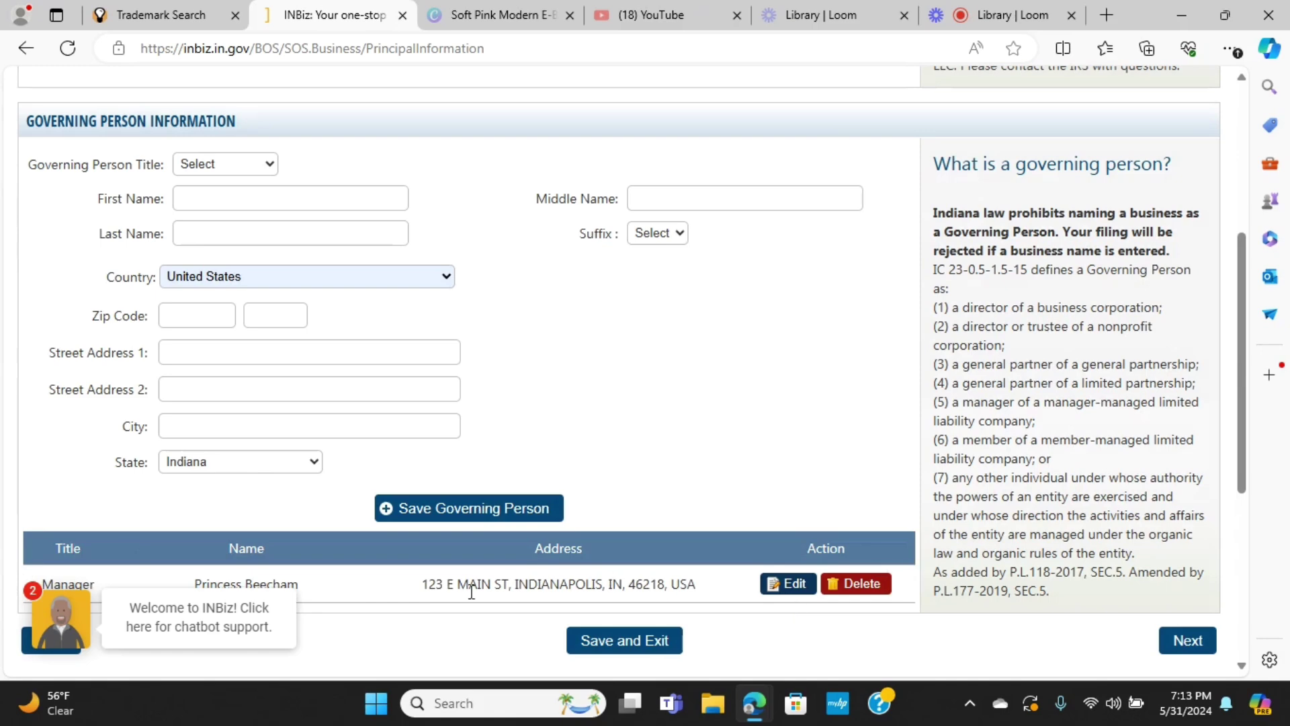
click(1187, 641)
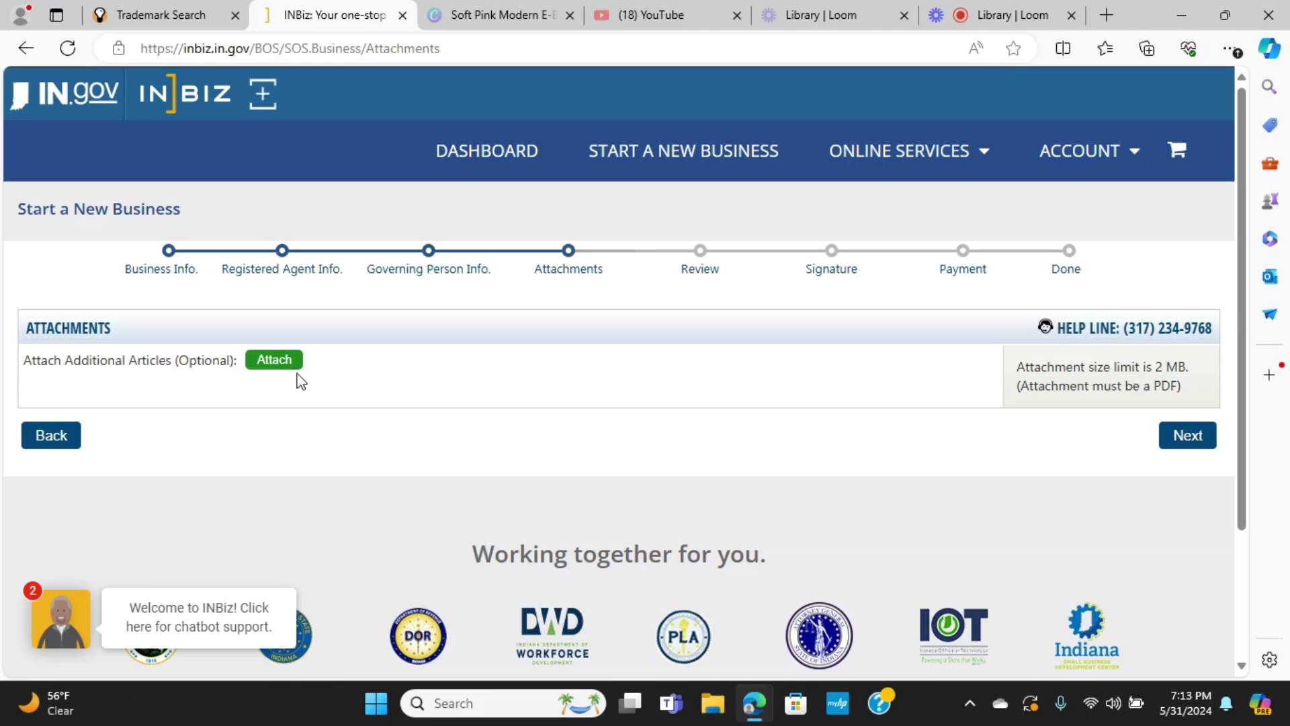
Skip the attachments and read through the Review summary to reach the Signature step
click(1182, 447)
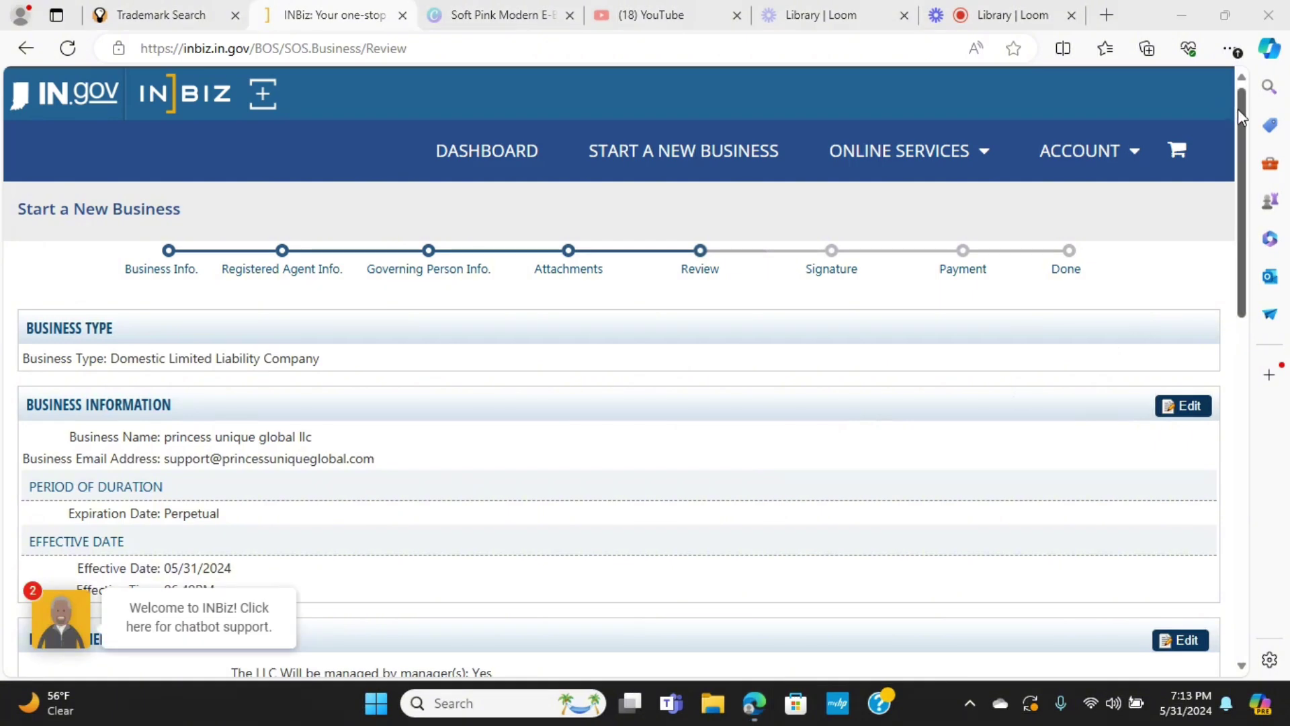
scroll(1235, 215, down, 3)
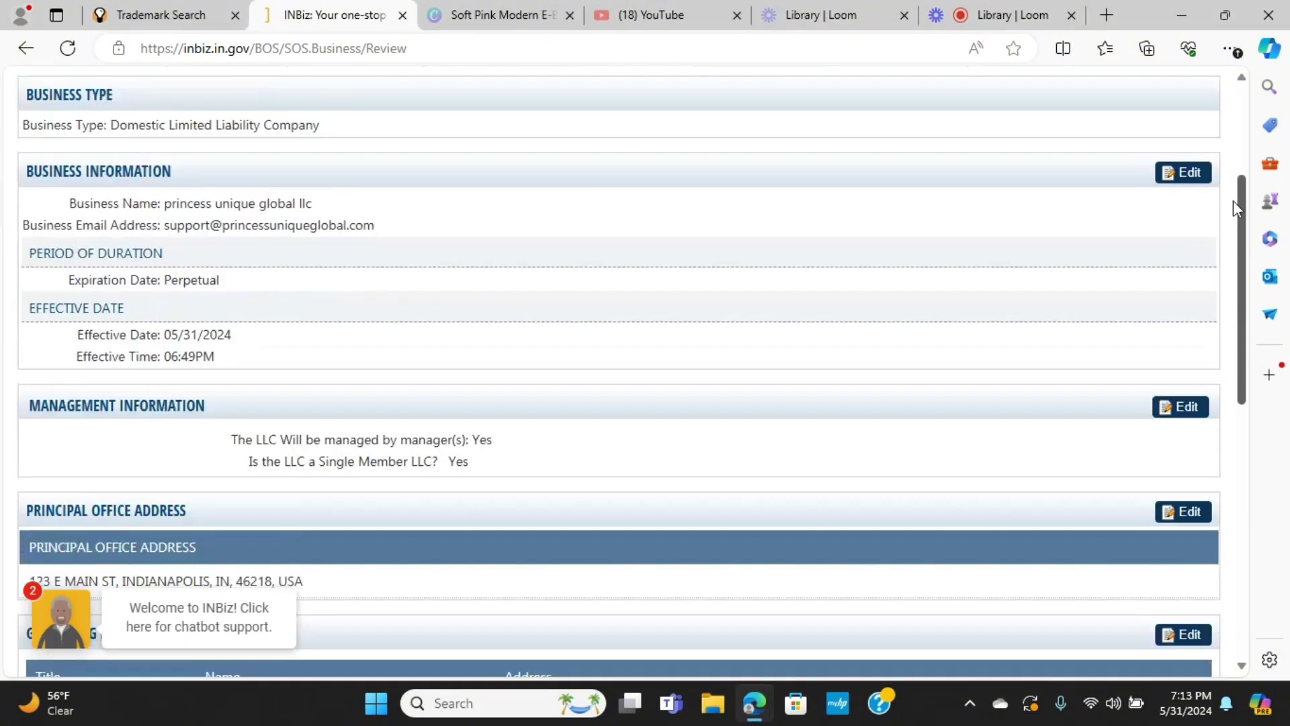
scroll(1232, 203, down, 1)
scroll(1228, 223, down, 4)
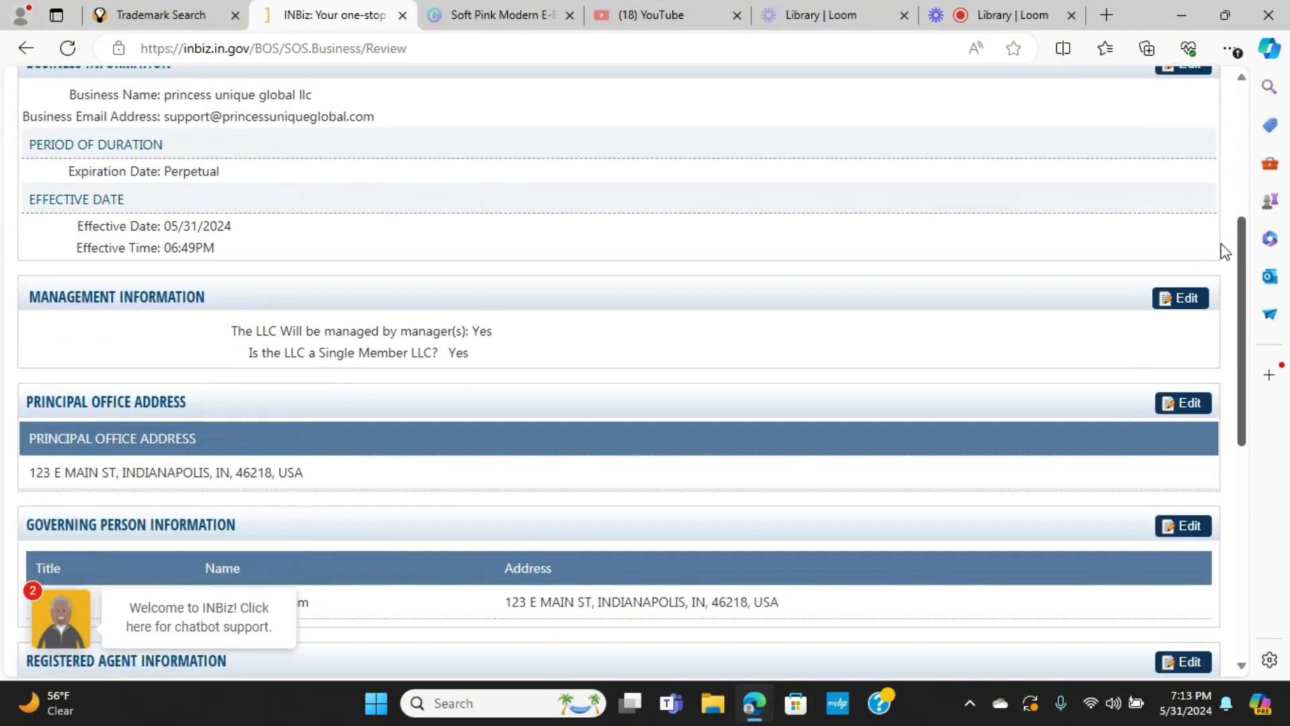
scroll(1176, 329, down, 2)
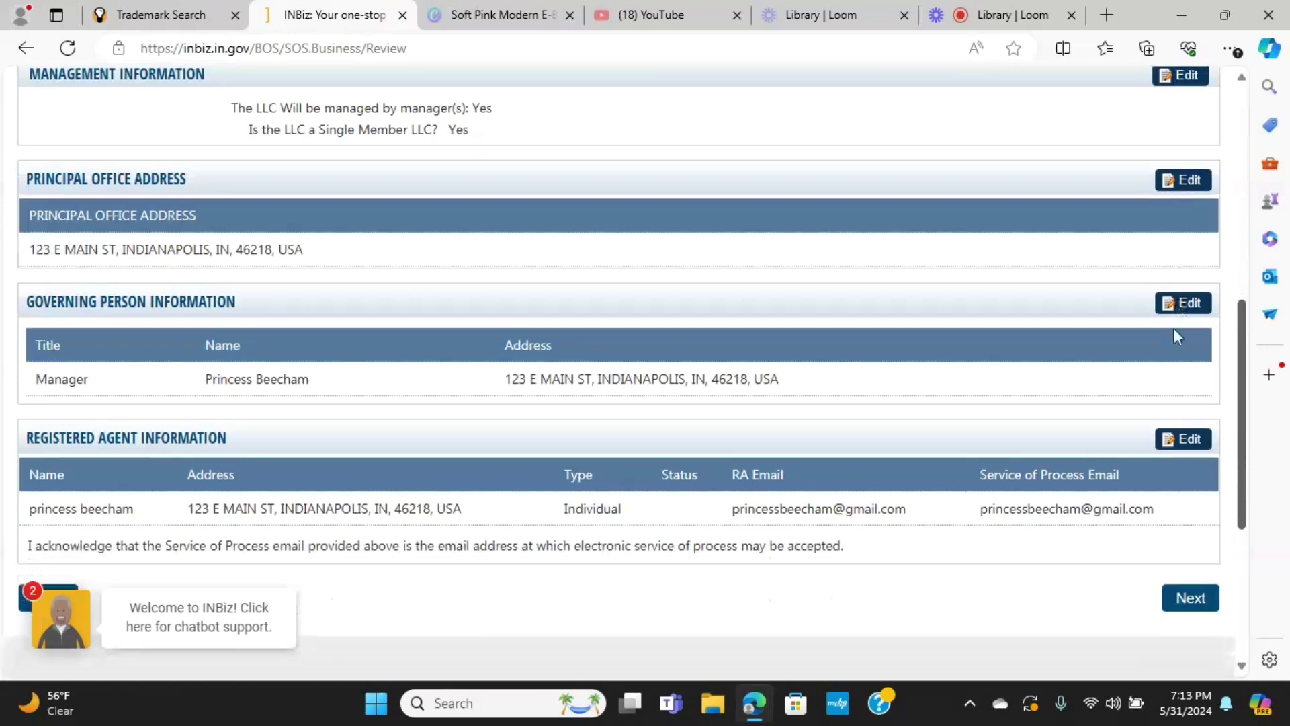
scroll(1154, 378, down, 3)
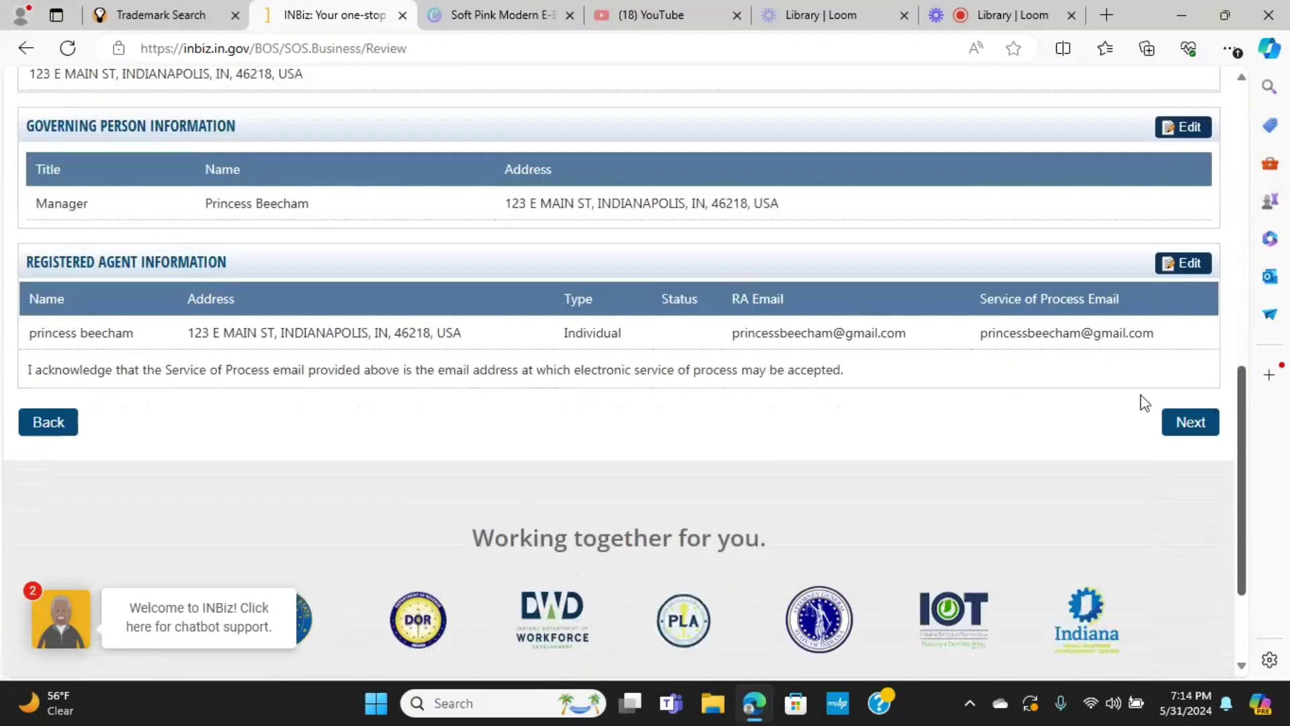
scroll(1135, 437, down, 1)
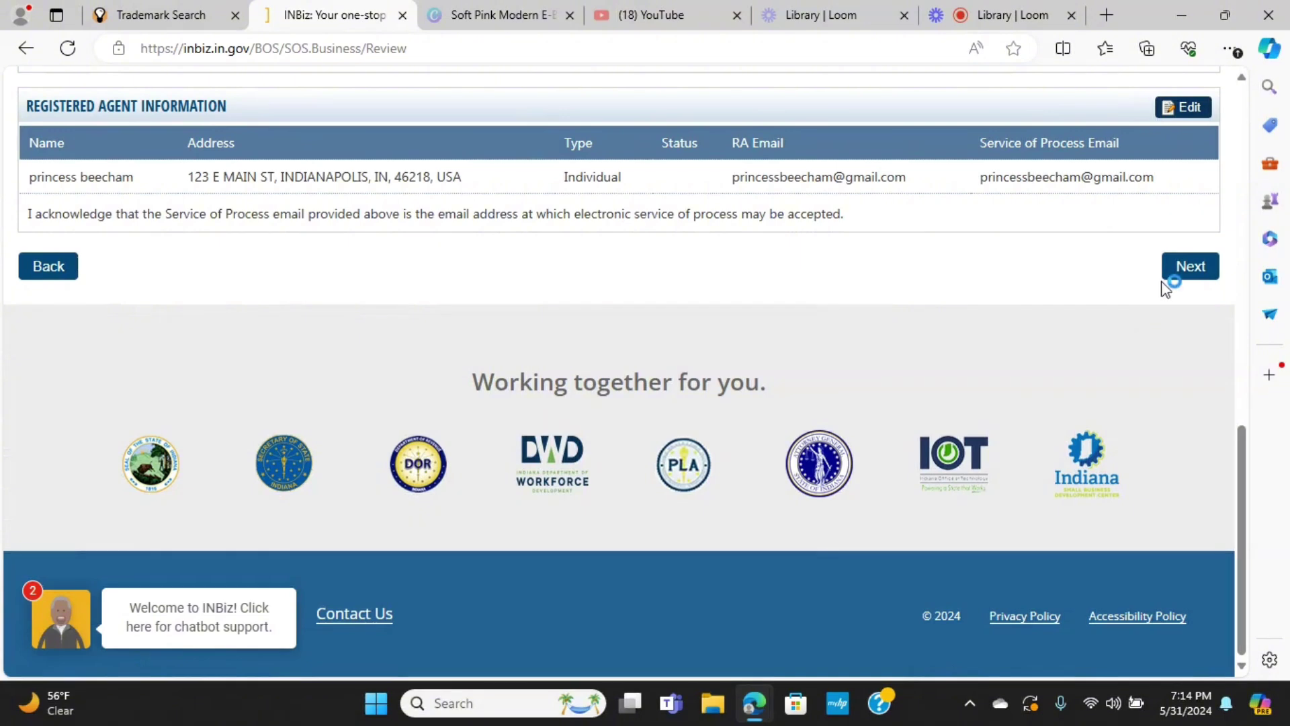
click(1188, 277)
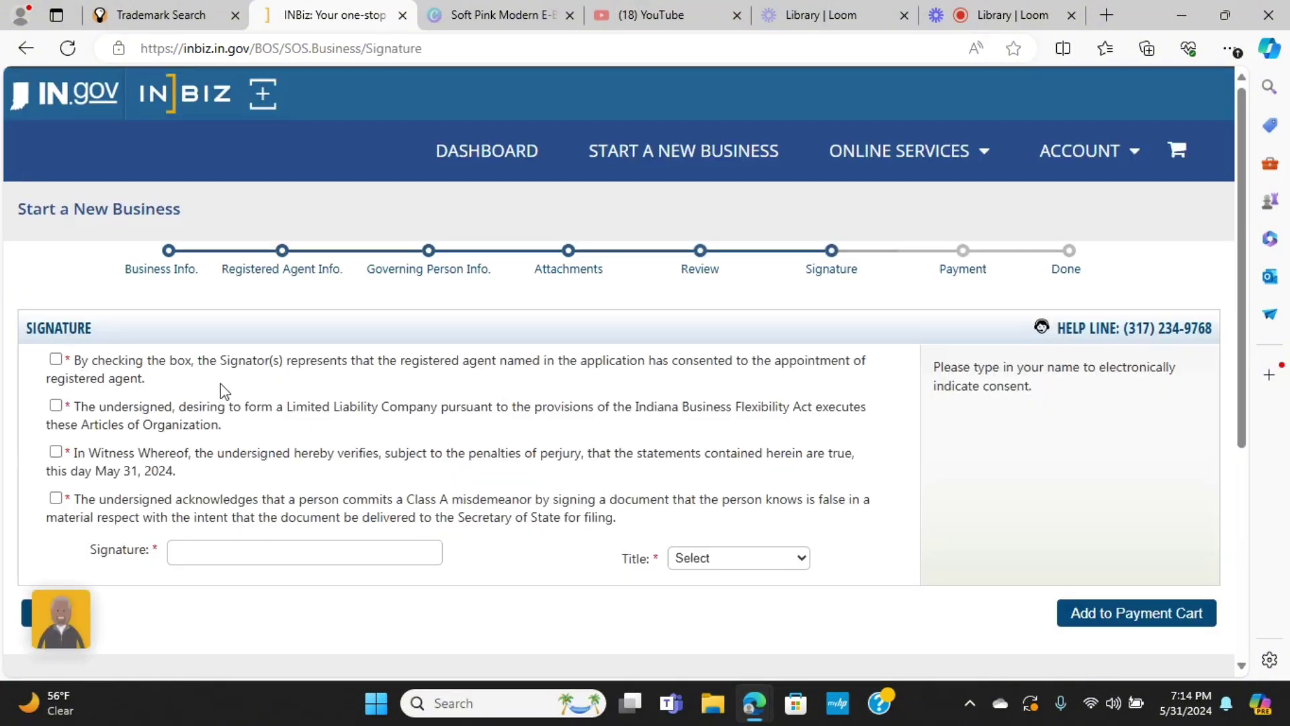
Agree to all four consent statements, from registered agent consent to Class A misdemeanor
click(55, 359)
click(55, 405)
click(56, 452)
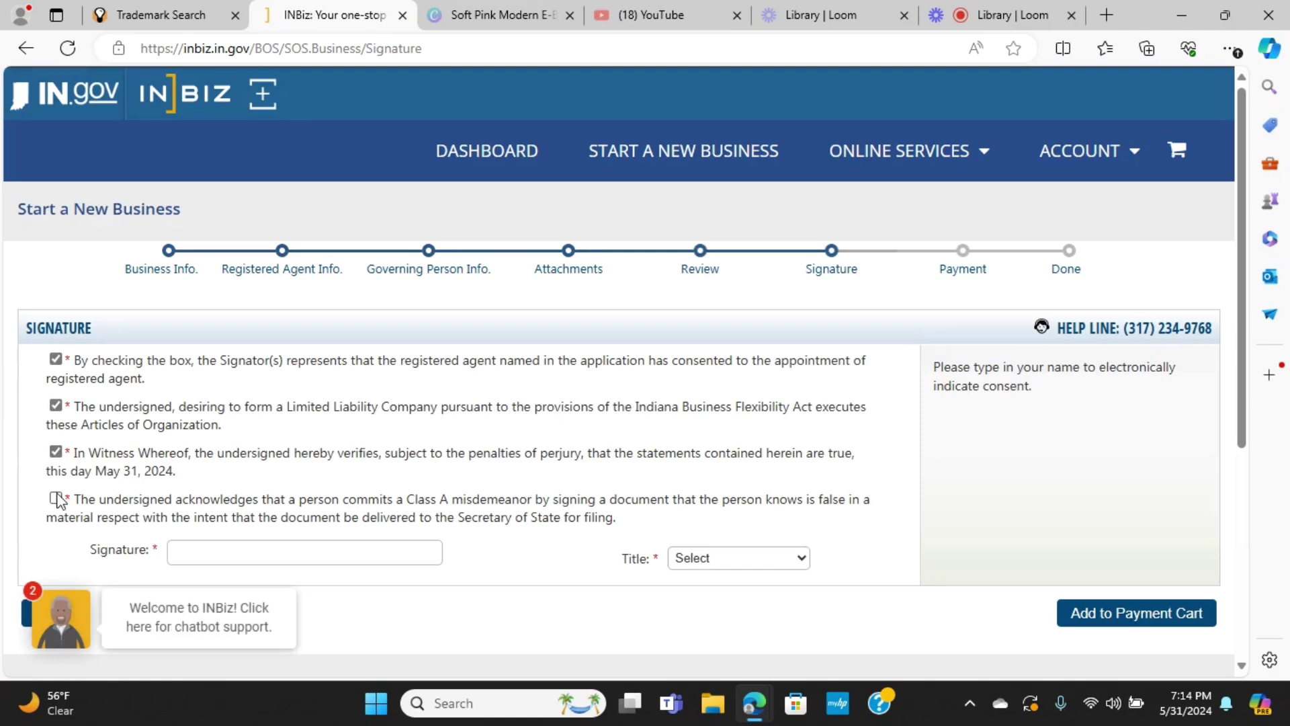
click(56, 498)
Sign with the signer's name and title Manager, then add the filing to the payment cart
click(211, 543)
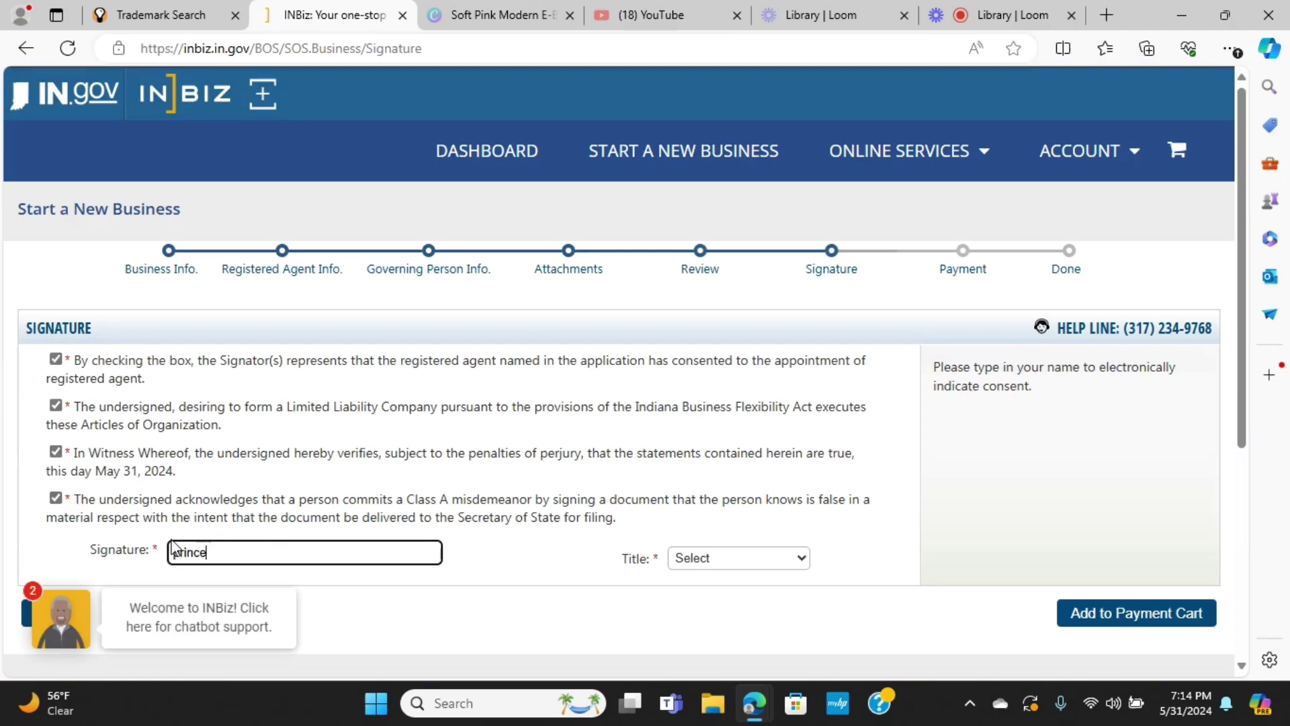
click(801, 562)
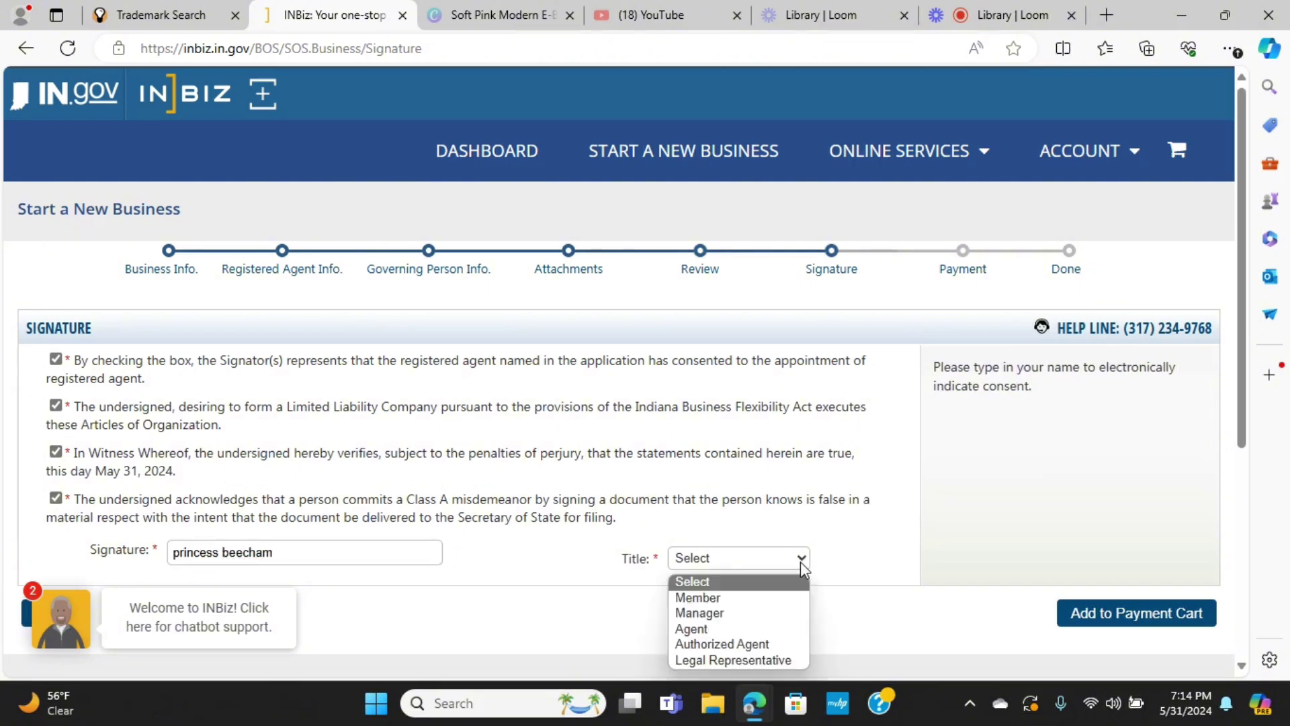
click(798, 614)
click(1094, 621)
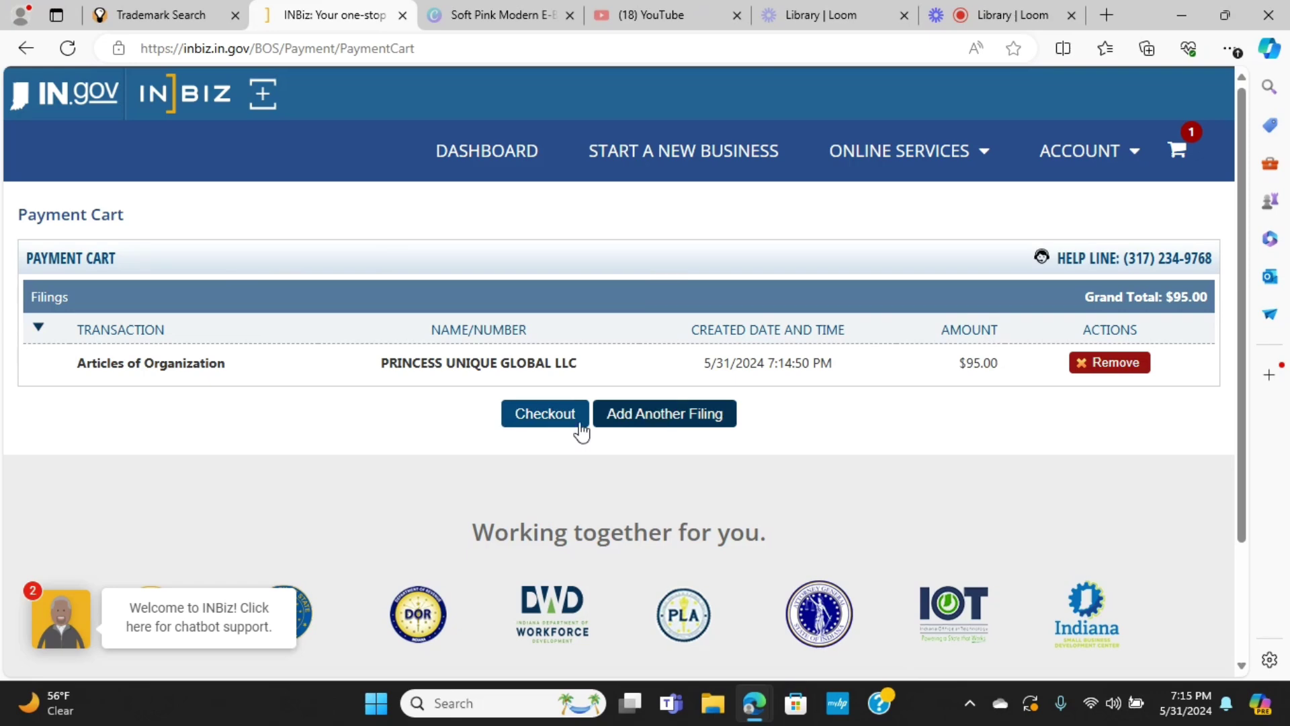
Check out the cart and review the $95.00 paylocalgov Payment Details form
click(541, 420)
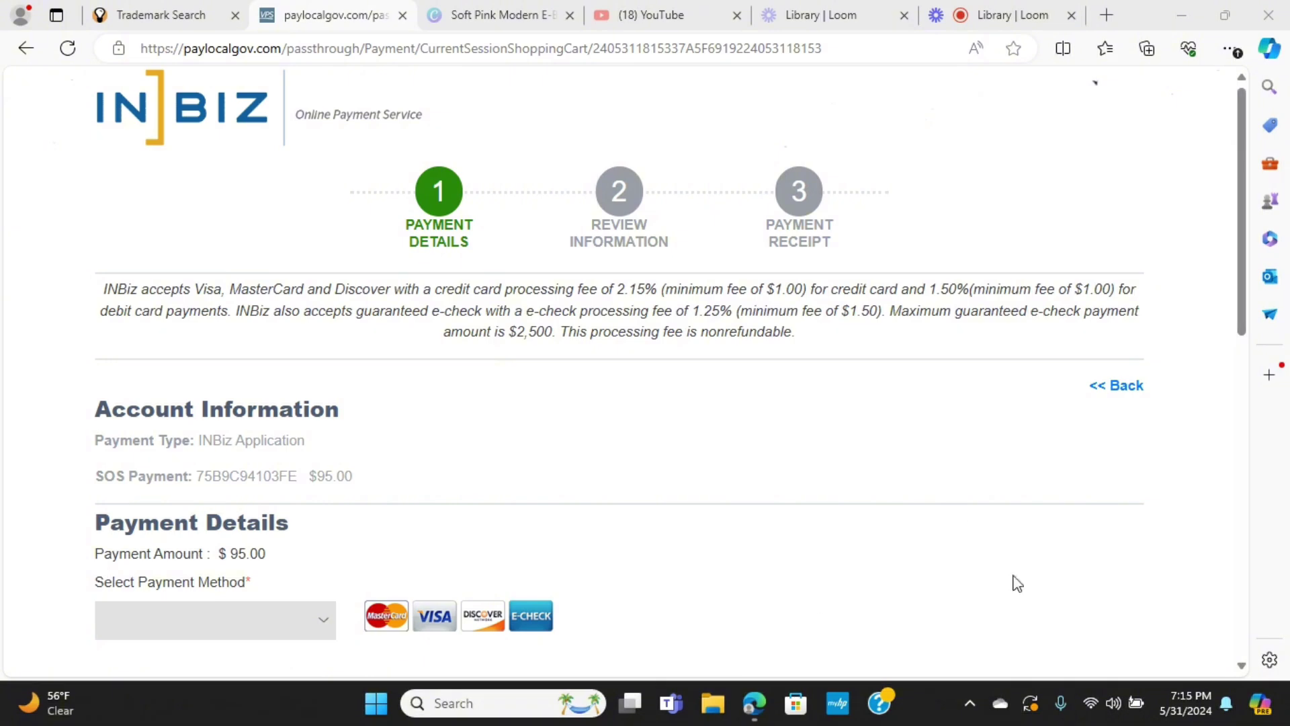
scroll(1245, 669, down, 6)
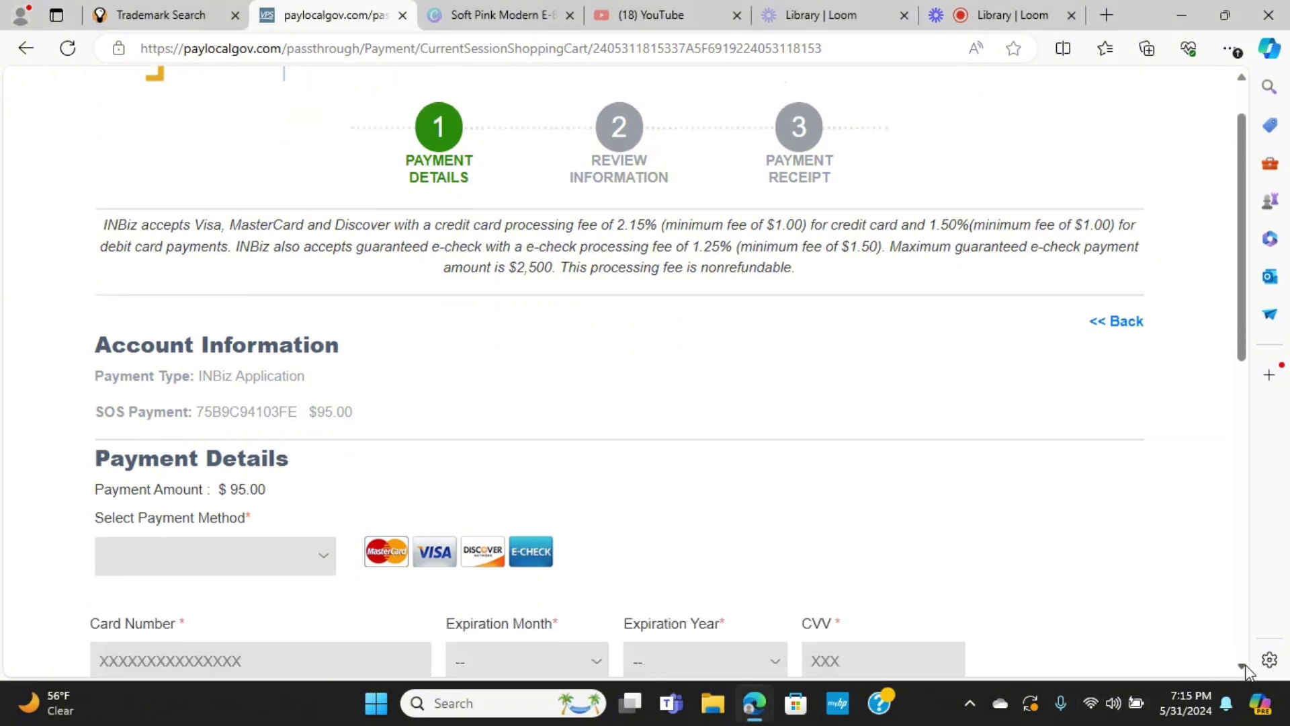
scroll(1245, 669, down, 5)
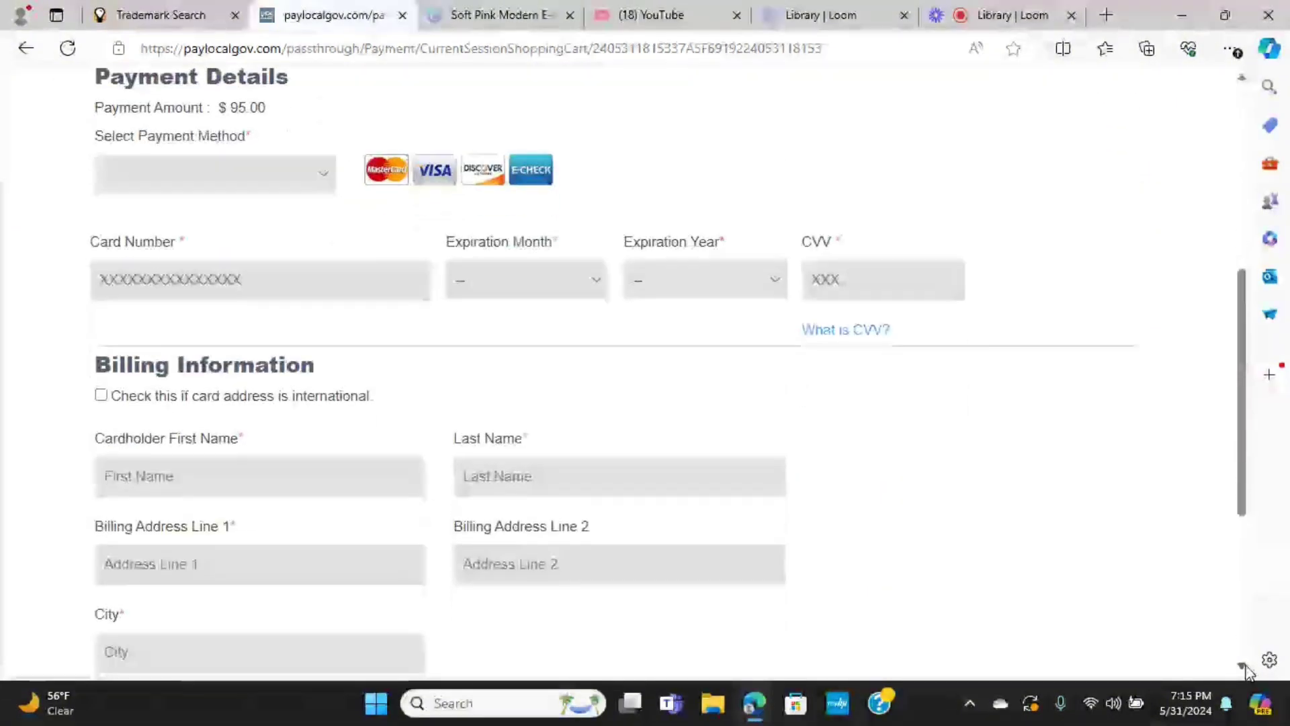
scroll(1248, 663, down, 1)
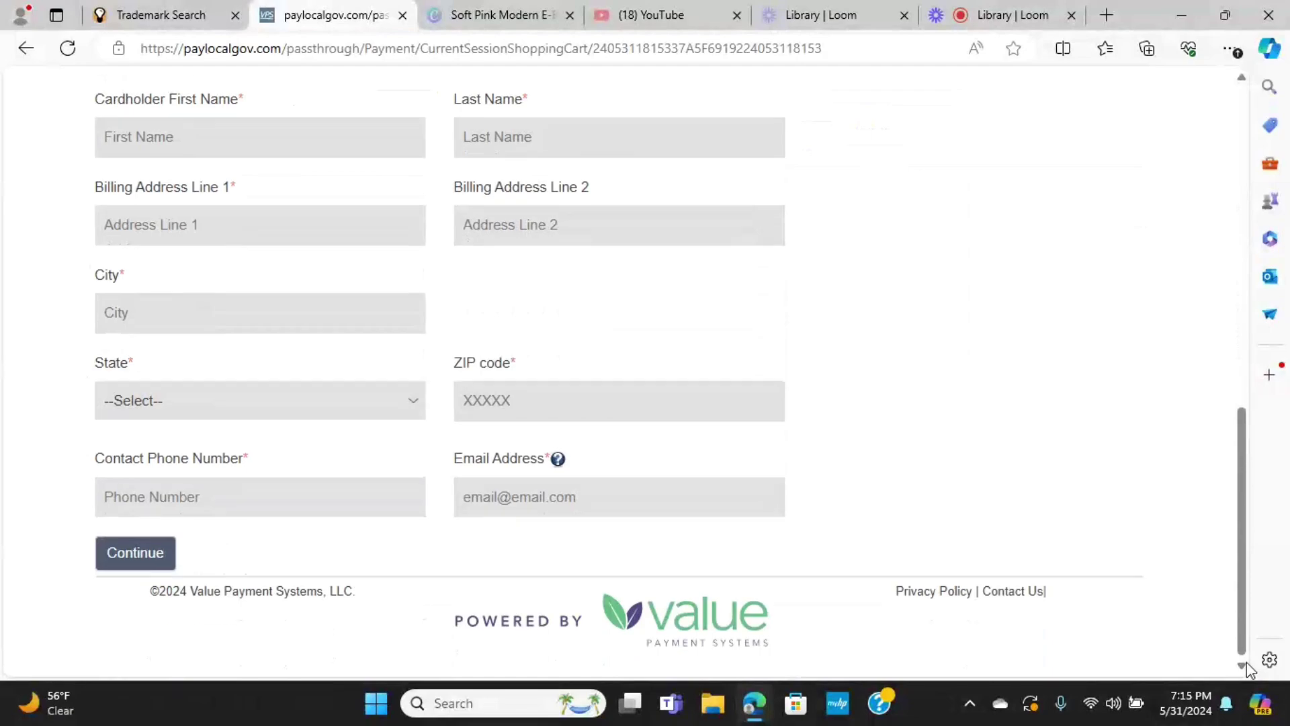
drag(1242, 620, 1230, 502)
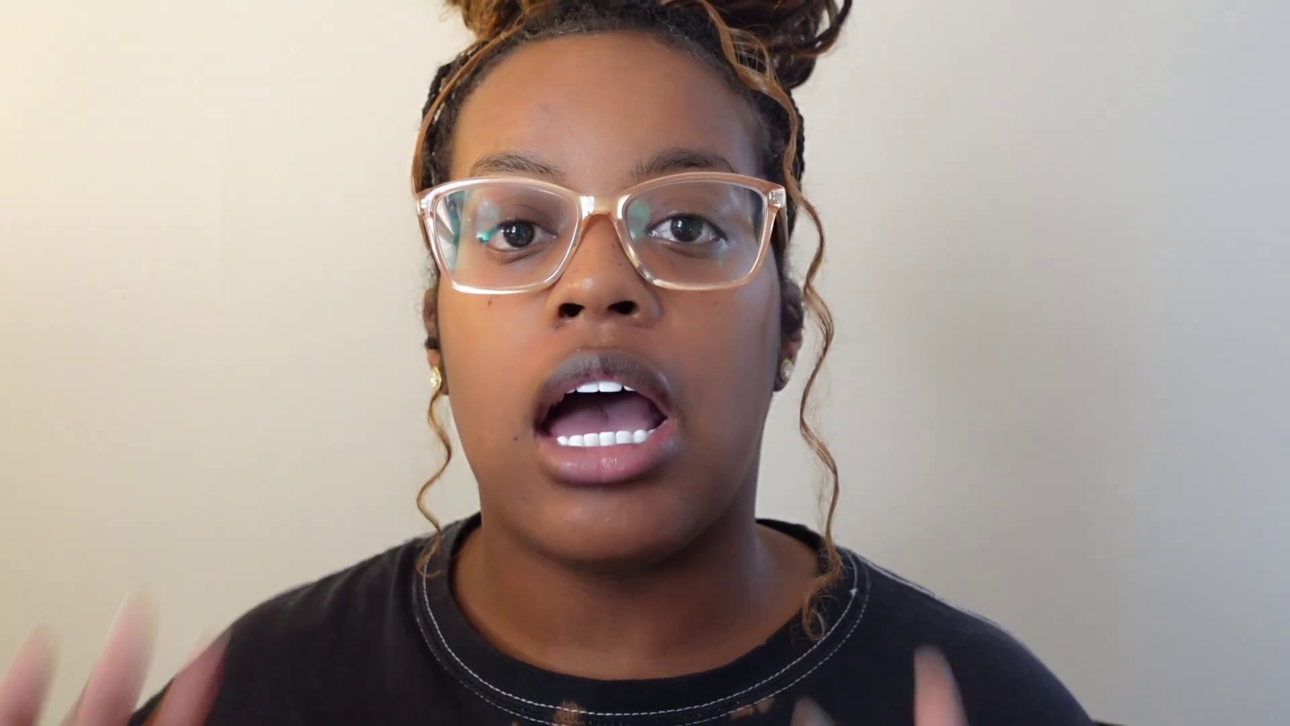